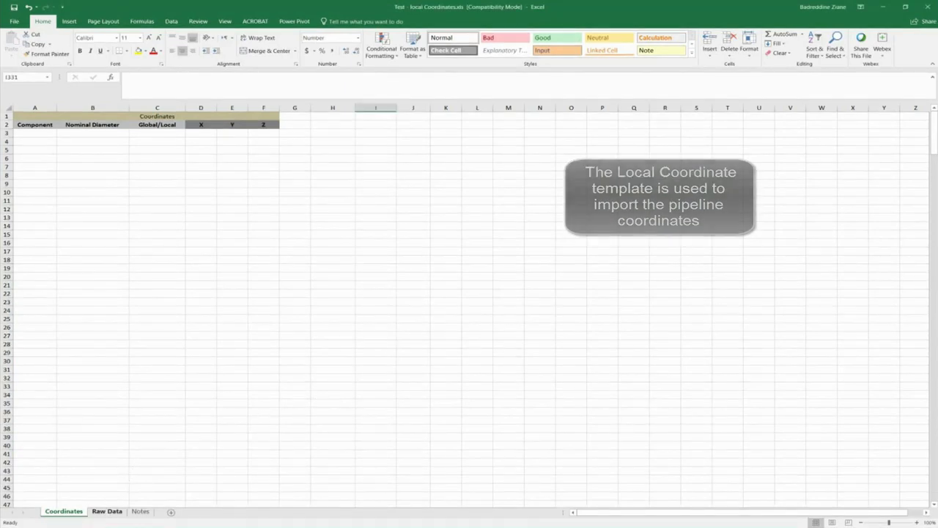
Open the Raw Data sheet and inspect the DX formula in cell G6 without changing it
{"action": "left_click", "coordinate": [106, 510]}
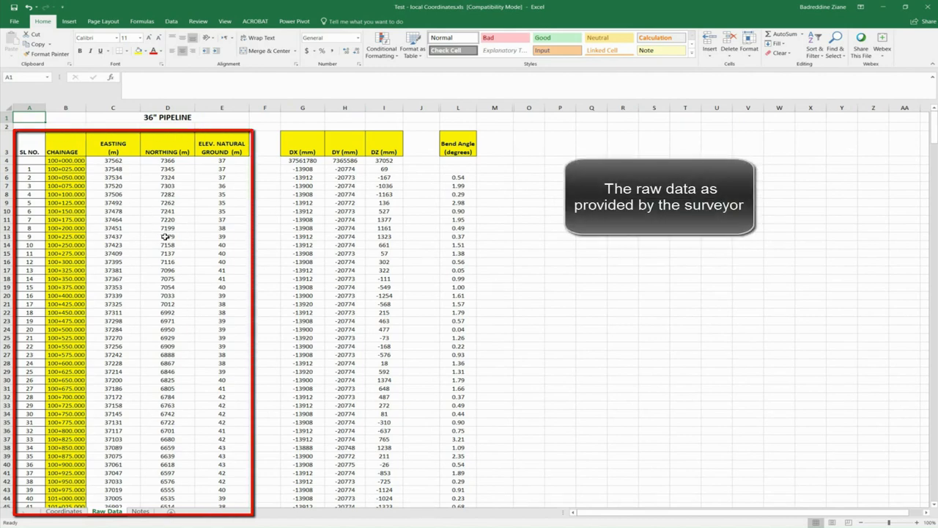
{"action": "left_click", "coordinate": [313, 162]}
{"action": "key", "text": "Down"}
{"action": "key", "text": "Down"}
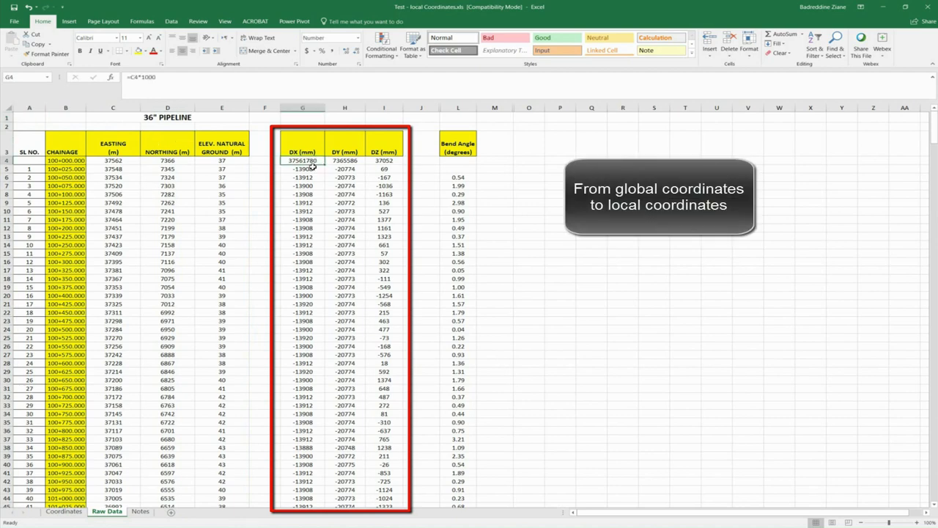
{"action": "key", "text": "F2"}
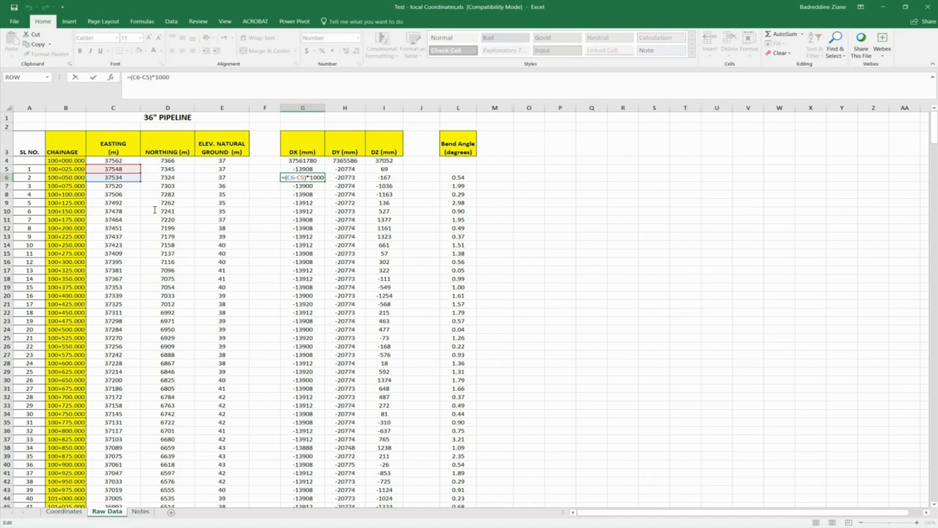
{"action": "key", "text": "Escape"}
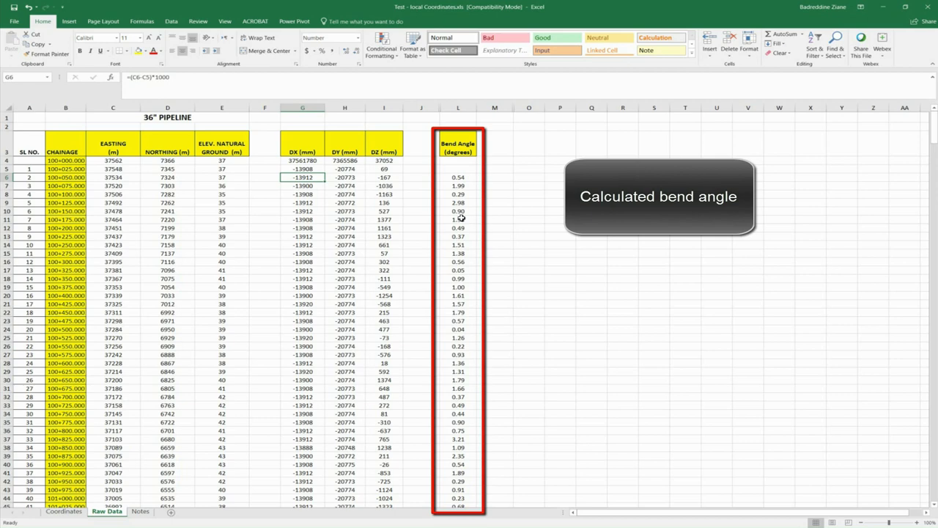
Copy all DX, DY and DZ values from G4 down and paste them as values at D3 of the Coordinates sheet
{"action": "left_click", "coordinate": [308, 160]}
{"action": "left_click_drag", "start_coordinate": [309, 160], "coordinate": [377, 169]}
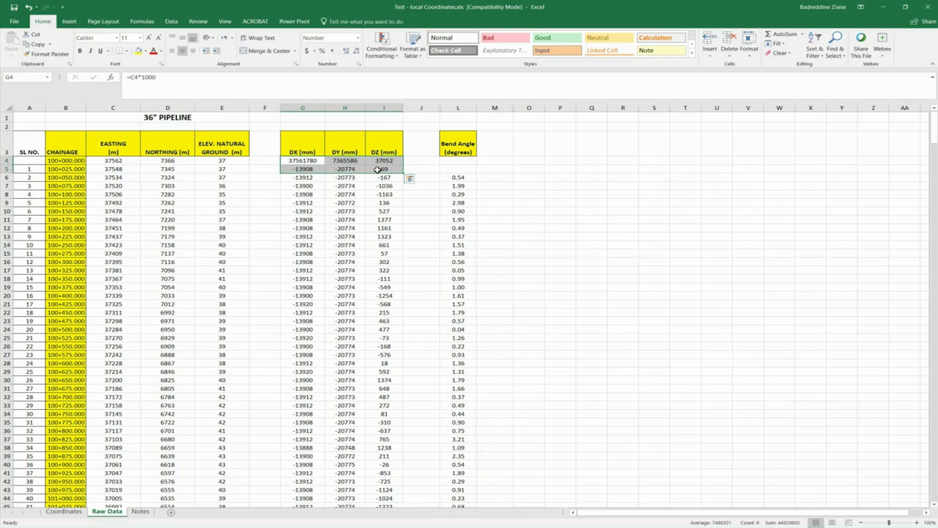
{"action": "key", "text": "ctrl+shift+Down"}
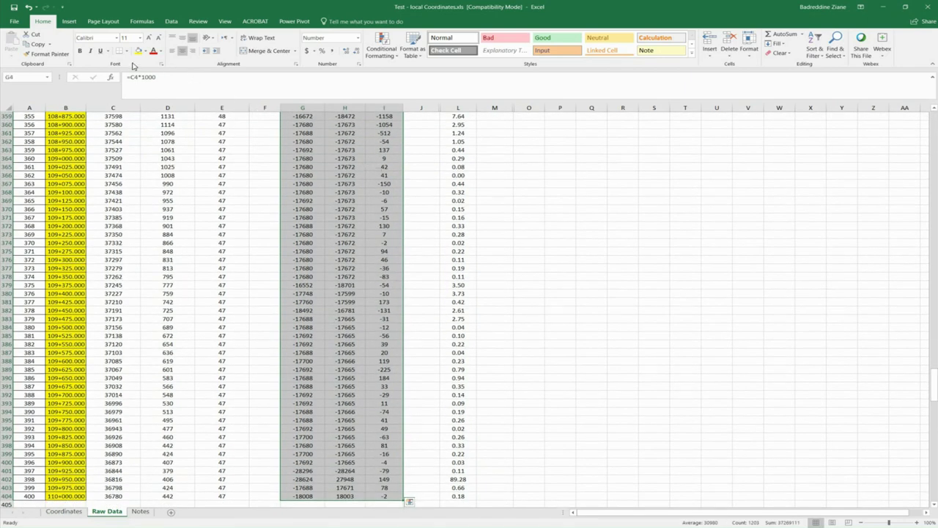
{"action": "left_click", "coordinate": [38, 44]}
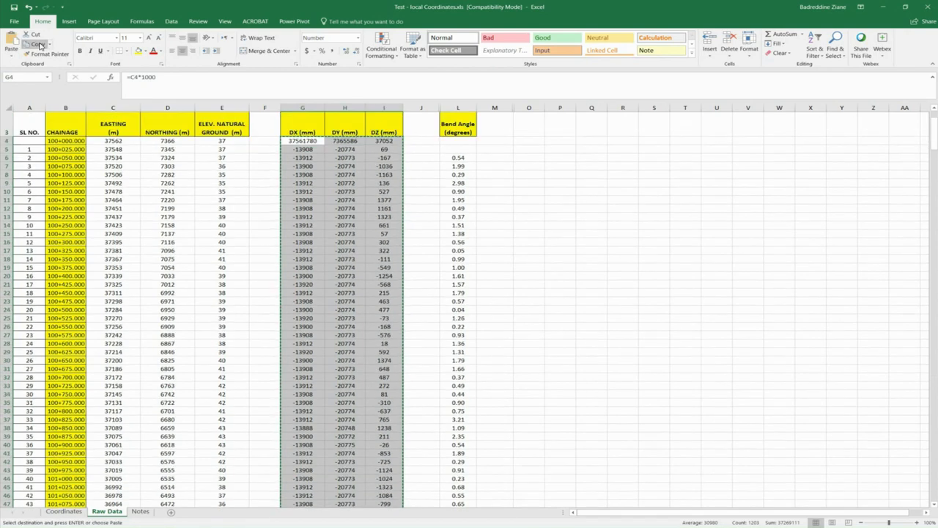
{"action": "left_click", "coordinate": [64, 511]}
{"action": "key", "text": "shift+F10"}
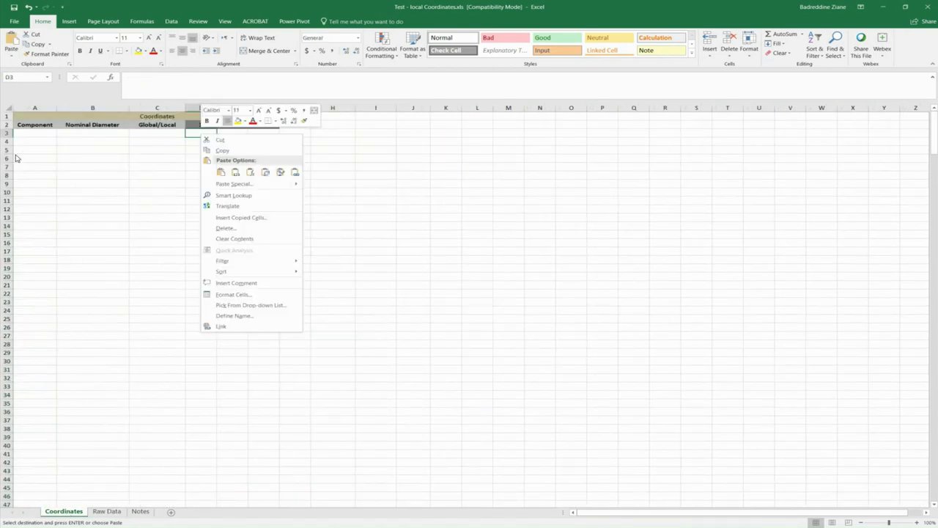
{"action": "left_click", "coordinate": [235, 172]}
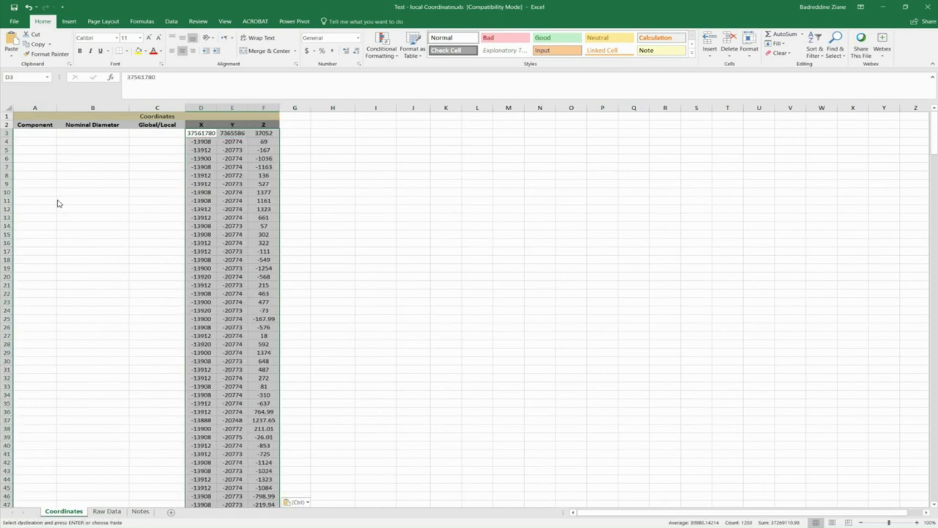
Complete row 3 of the Coordinates sheet with Global/Local G, Nominal Diameter 36 and Component Run
{"action": "left_click", "coordinate": [169, 132]}
{"action": "left_click", "coordinate": [189, 134]}
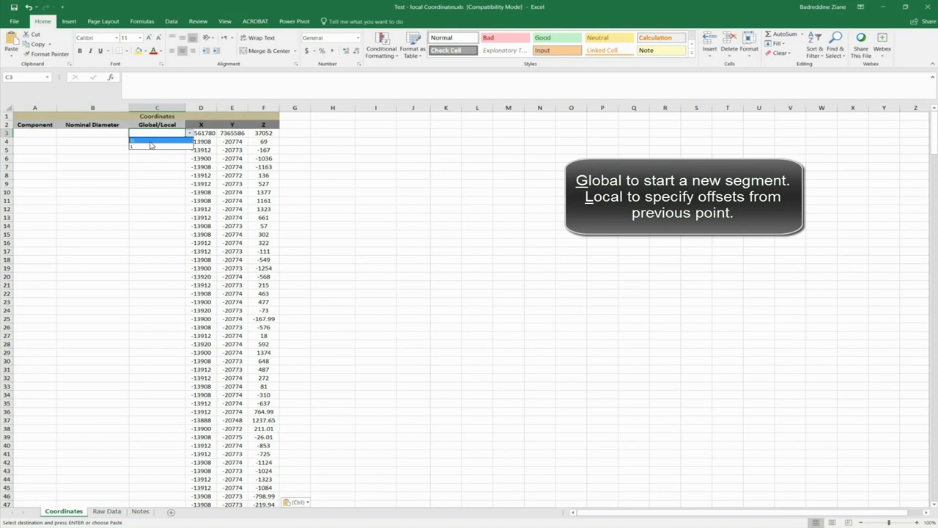
{"action": "left_click", "coordinate": [150, 142]}
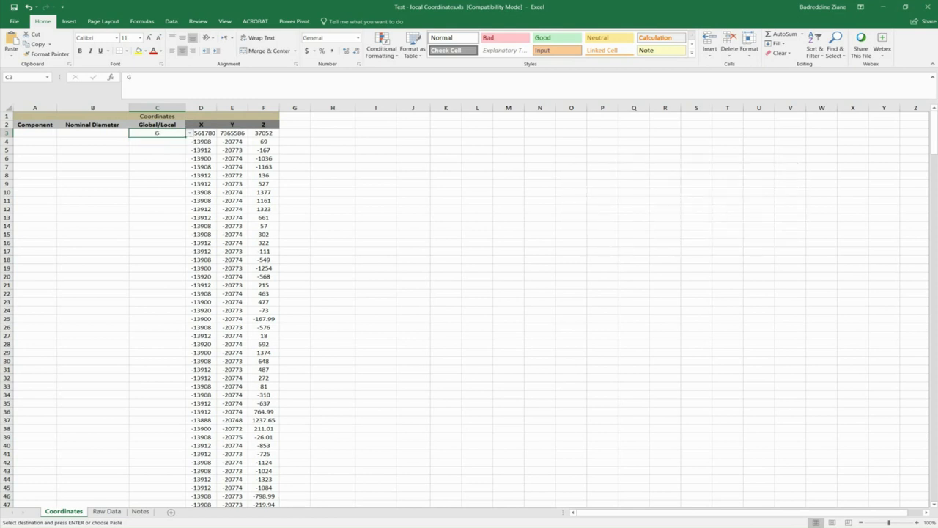
{"action": "left_click", "coordinate": [107, 133]}
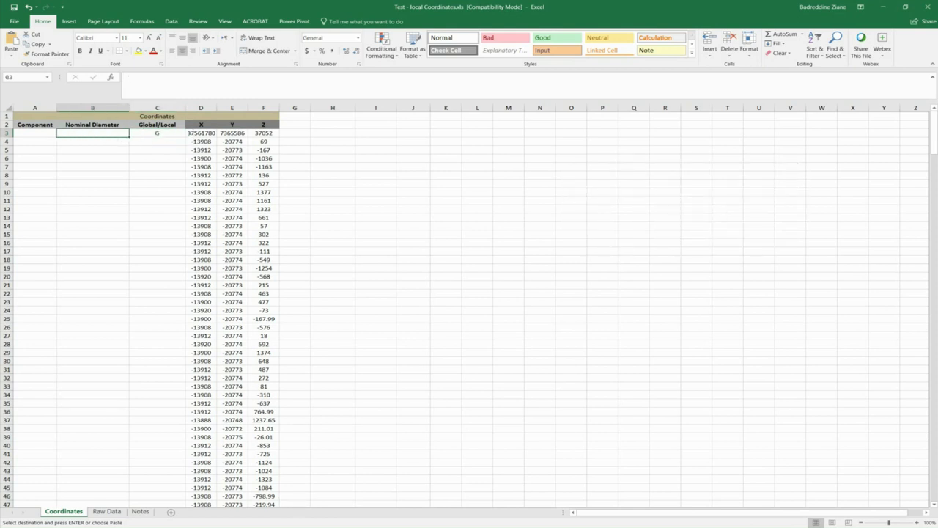
{"action": "type", "text": "36"}
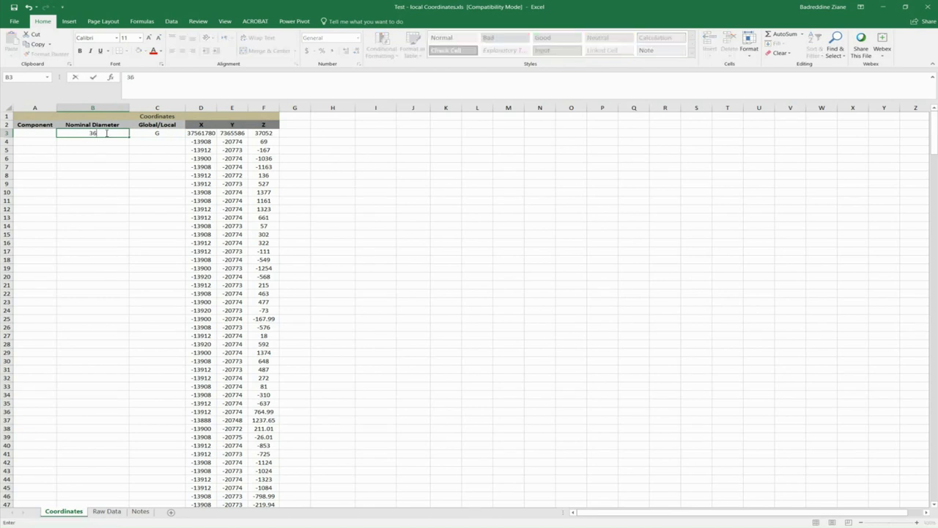
{"action": "left_click", "coordinate": [37, 132]}
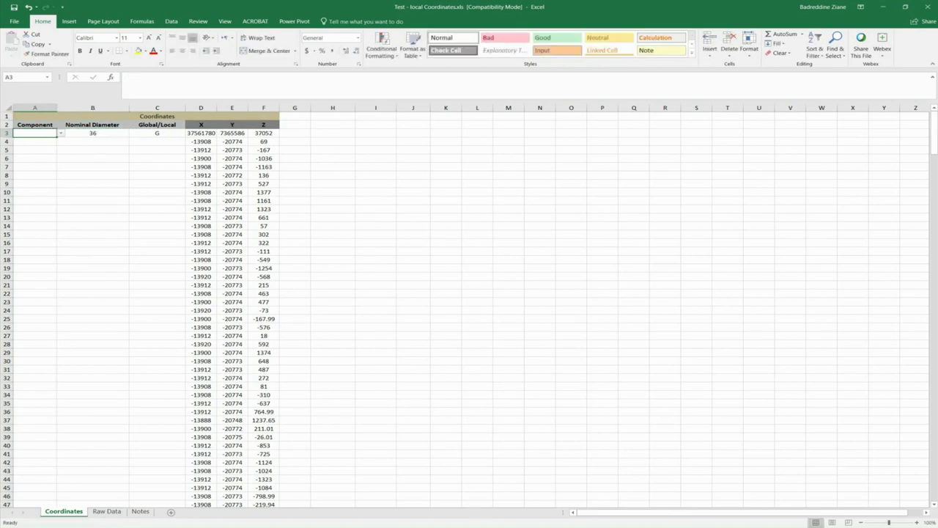
{"action": "key", "text": "alt+Down"}
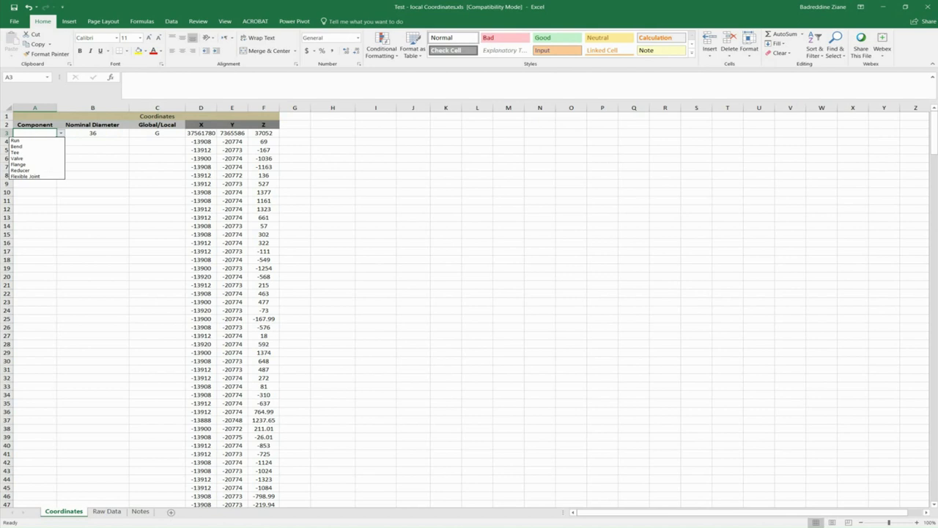
{"action": "left_click", "coordinate": [49, 142]}
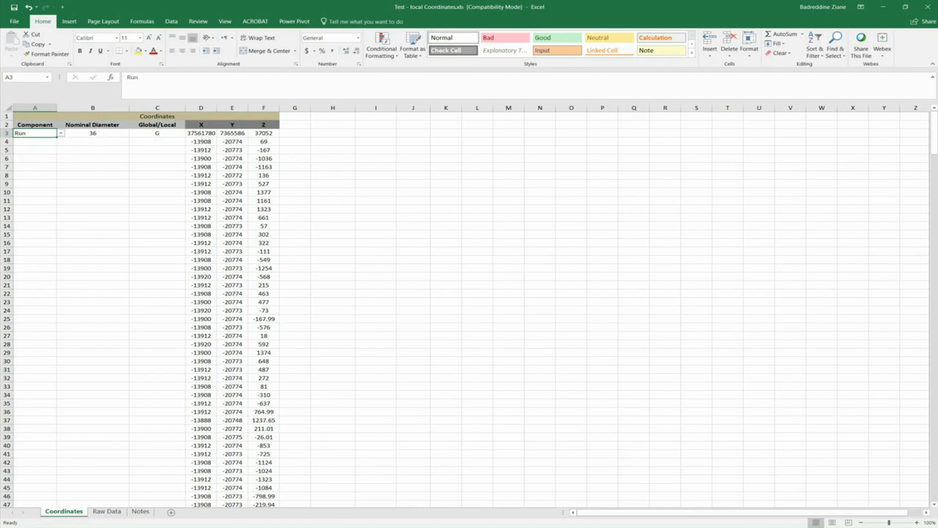
Set Global/Local to L from row 4 down to the last row, and fill the nominal diameter 36 down its column
{"action": "left_click", "coordinate": [156, 142]}
{"action": "left_click", "coordinate": [189, 142]}
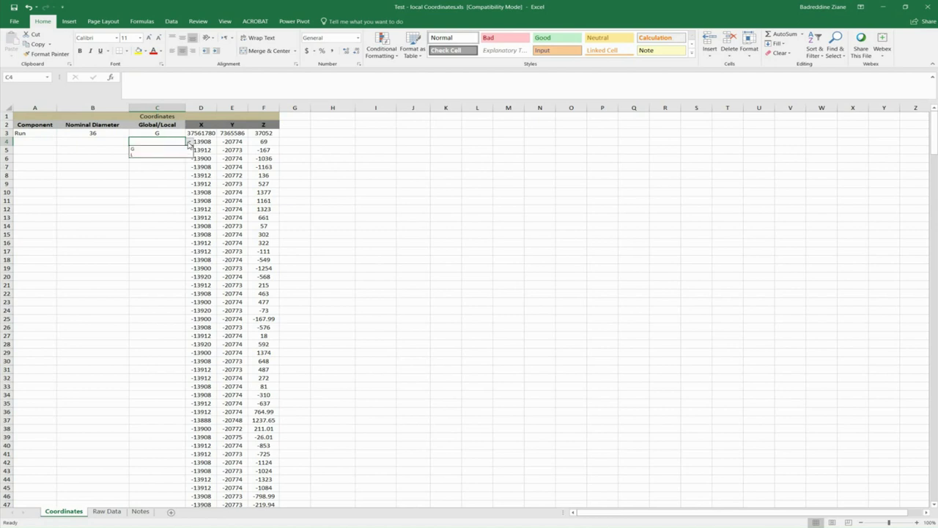
{"action": "left_click", "coordinate": [168, 154]}
{"action": "double_click", "coordinate": [186, 145]}
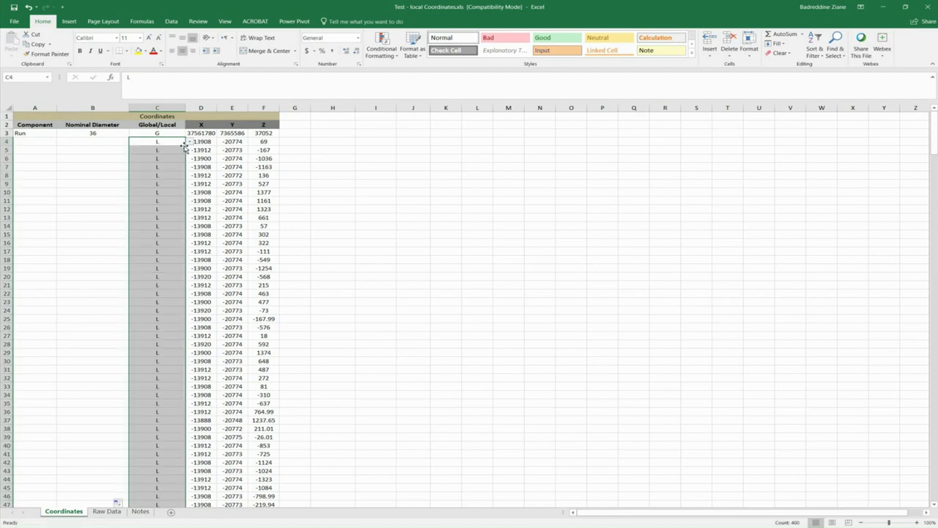
{"action": "left_click", "coordinate": [117, 134]}
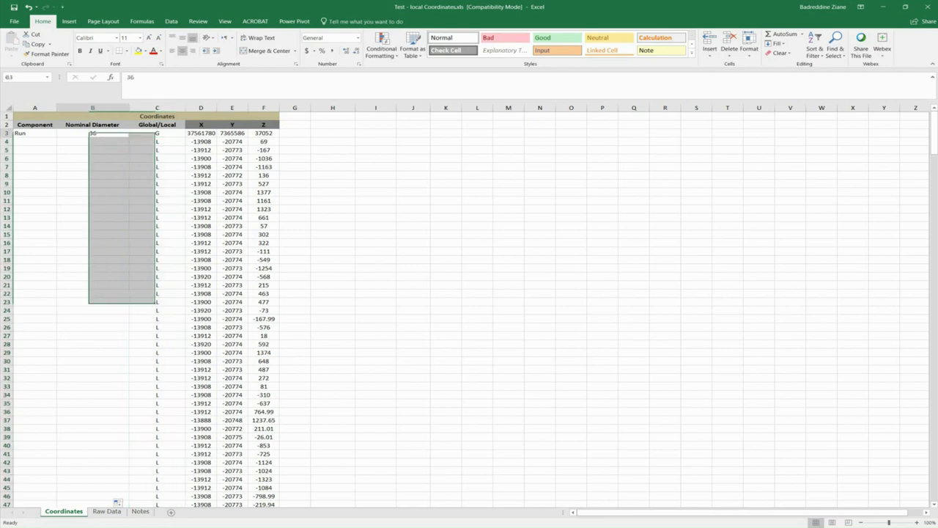
{"action": "double_click", "coordinate": [128, 137]}
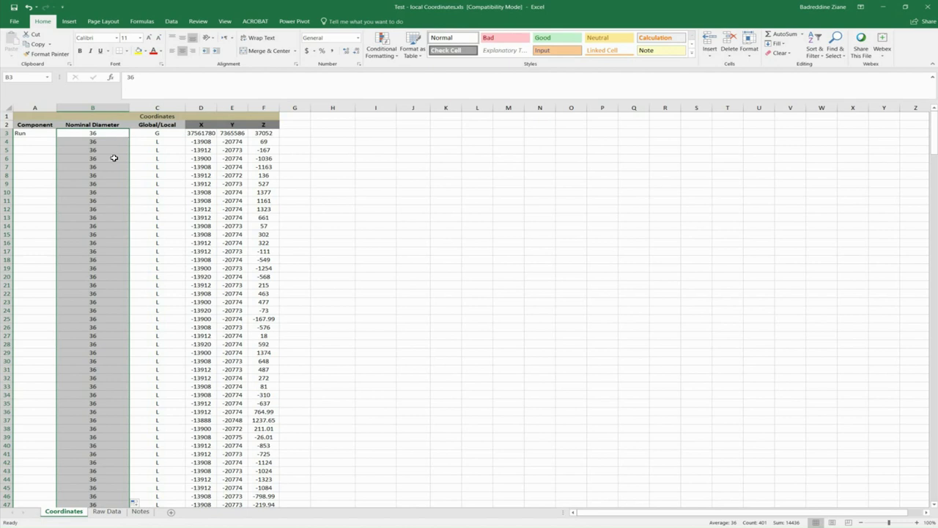
Enter =IF('Raw Data'!L6<0.5,"Run","Bend") in A4, fill it down the Component column to the last row, and save the workbook
{"action": "mouse_move", "coordinate": [50, 145]}
{"action": "left_mouse_down"}
{"action": "mouse_move", "coordinate": [44, 303]}
{"action": "mouse_move", "coordinate": [44, 143]}
{"action": "left_mouse_up"}
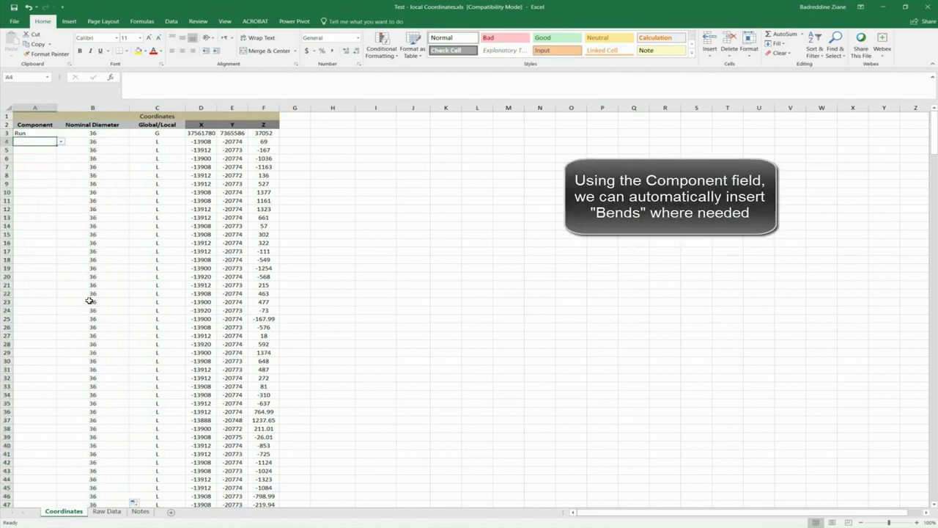
{"action": "left_click", "coordinate": [127, 77]}
{"action": "type", "text": "="}
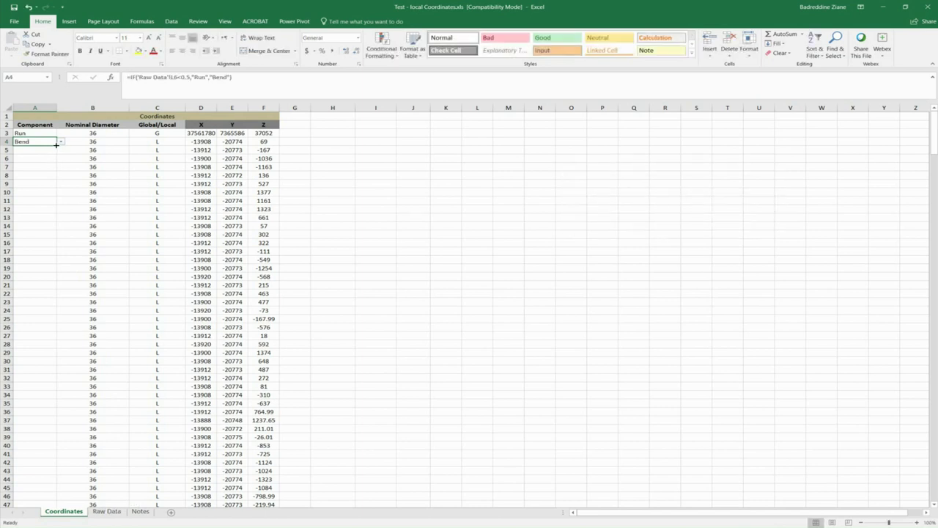
{"action": "left_click_drag", "start_coordinate": [56, 144], "coordinate": [56, 188]}
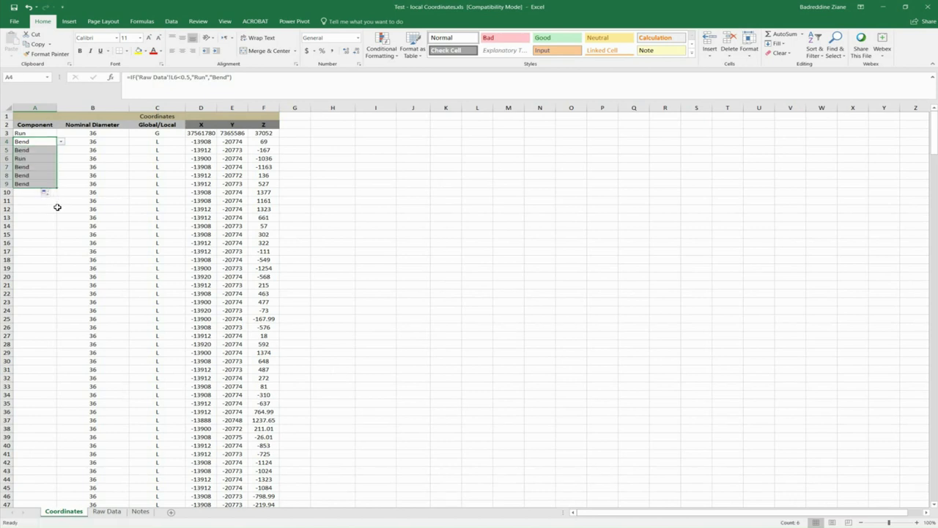
{"action": "double_click", "coordinate": [57, 187]}
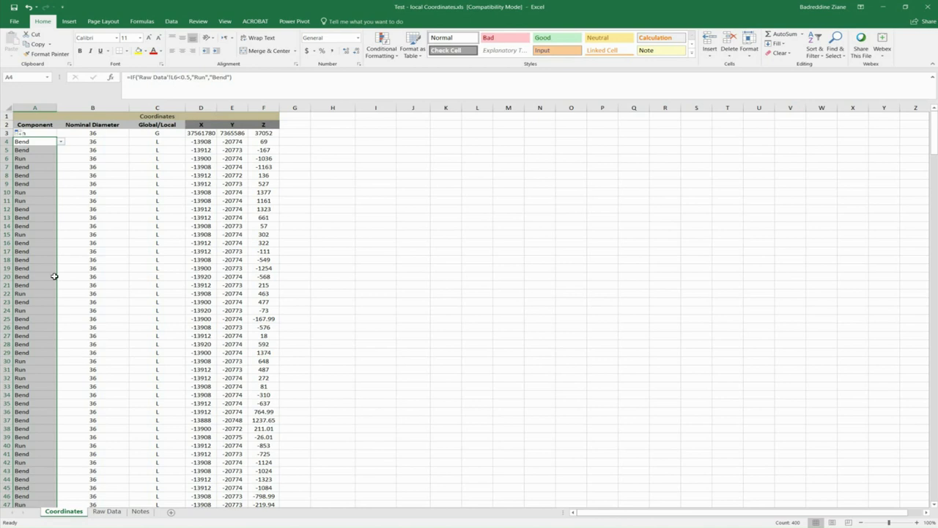
{"action": "left_click", "coordinate": [327, 250]}
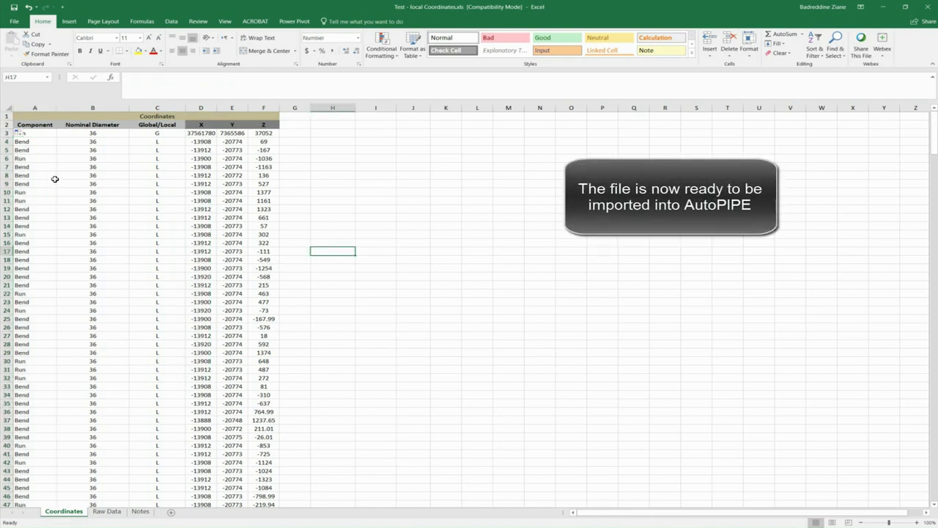
{"action": "left_click", "coordinate": [13, 9]}
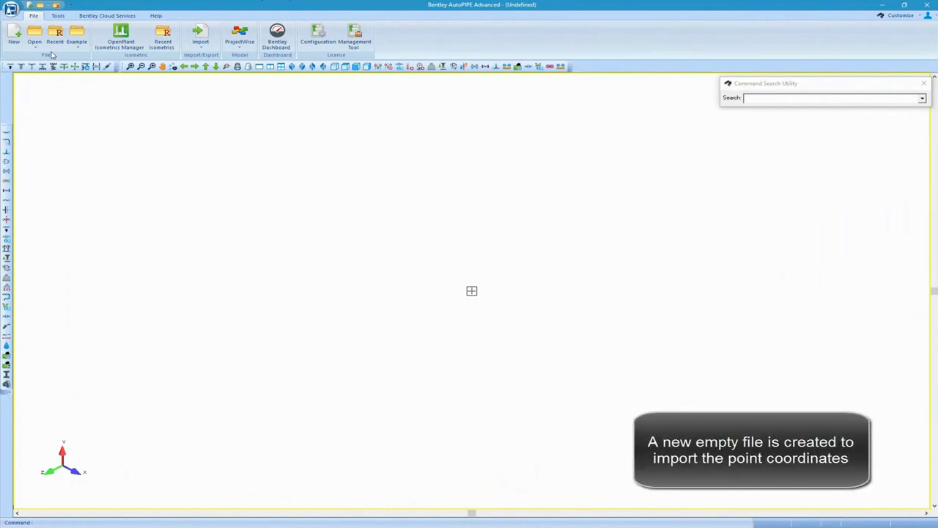
In AutoPIPE, create a new model file named PL36X27 in the PIPELINE 36-01 folder
{"action": "left_click", "coordinate": [17, 37]}
{"action": "double_click", "coordinate": [420, 223]}
{"action": "left_click", "coordinate": [419, 333]}
{"action": "type", "text": "PL36X27"}
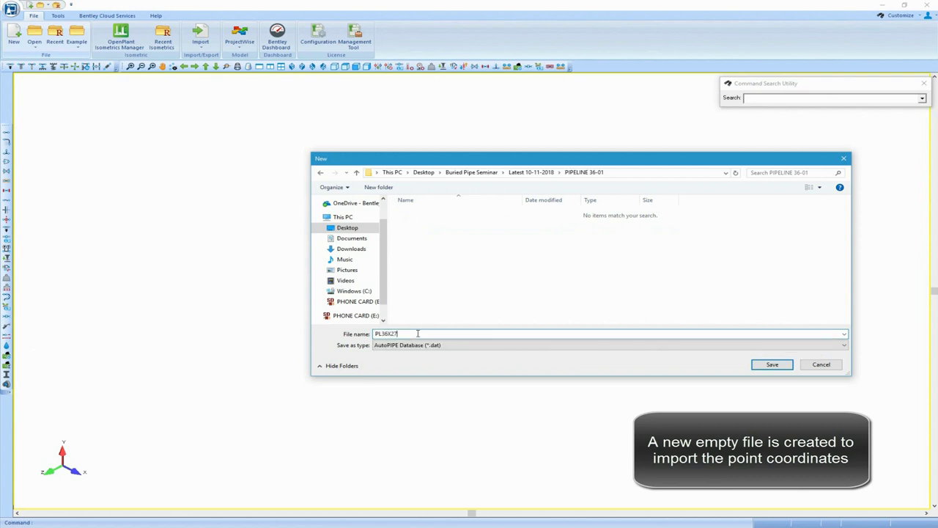
{"action": "left_click", "coordinate": [773, 364]}
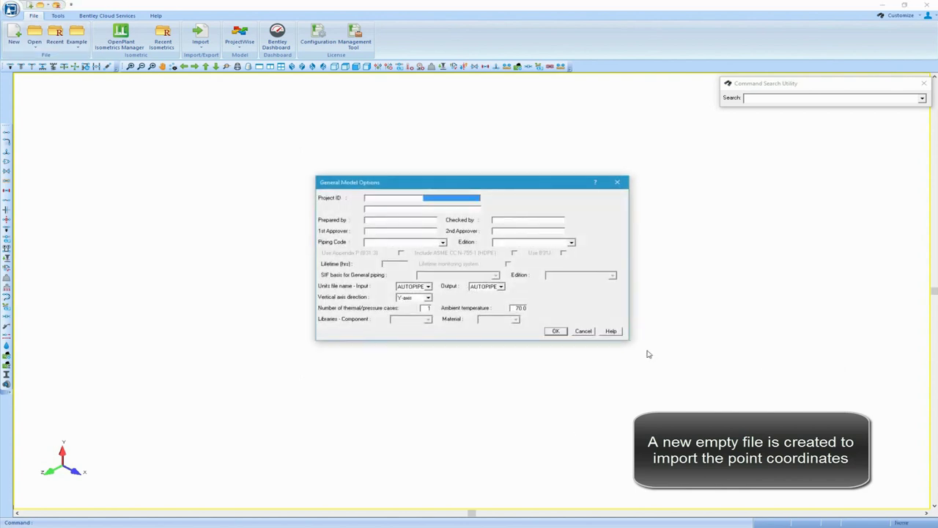
Set the model's piping code to B31.8 Gas Trans. & Dist. and both input and output units to MMETRIC
{"action": "left_click", "coordinate": [442, 243]}
{"action": "left_click", "coordinate": [411, 268]}
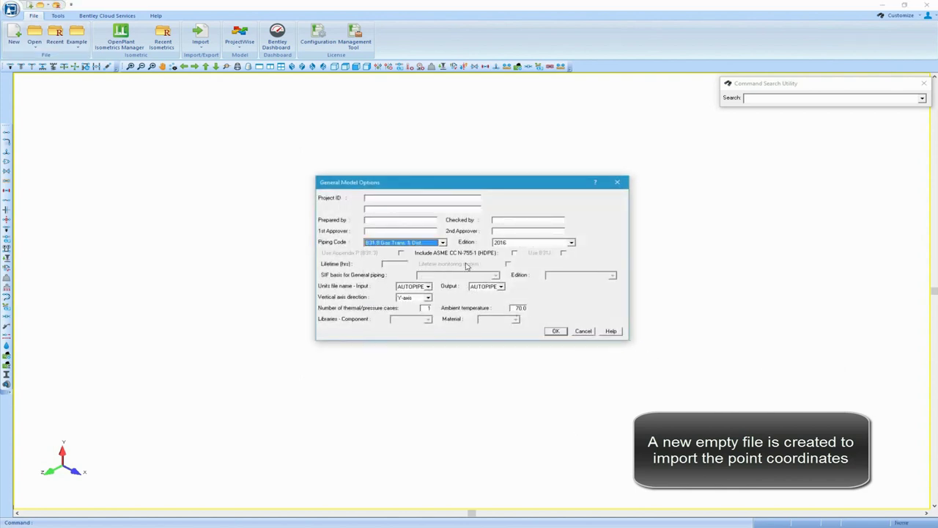
{"action": "left_click", "coordinate": [428, 287]}
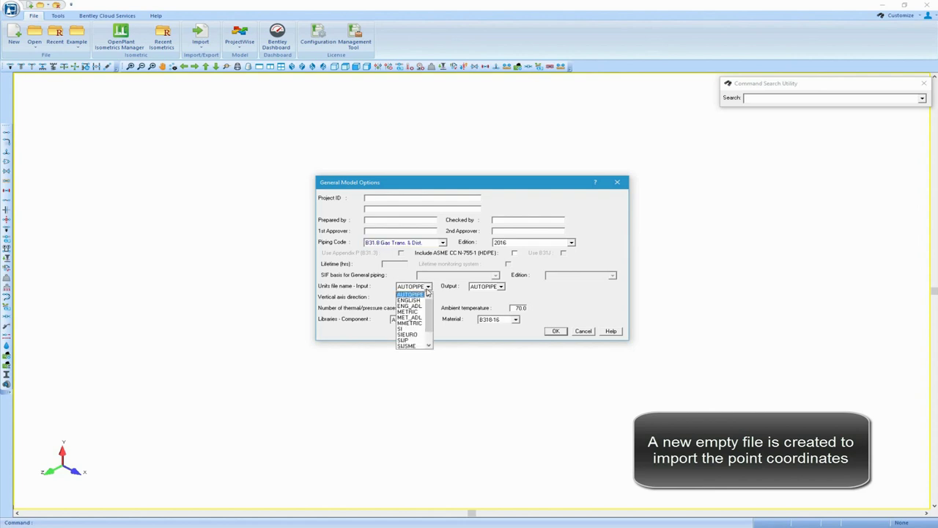
{"action": "left_click", "coordinate": [409, 326]}
{"action": "left_click", "coordinate": [483, 286]}
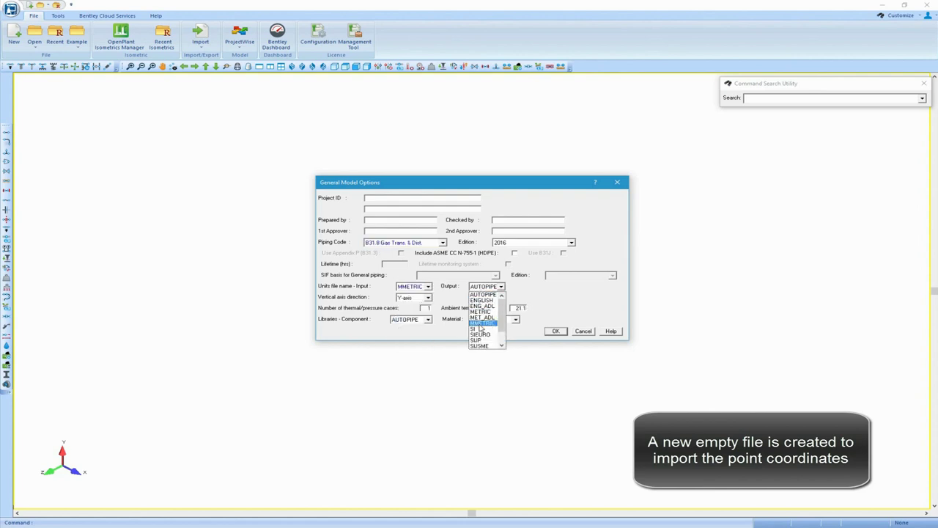
{"action": "left_click", "coordinate": [482, 325]}
Set the vertical axis direction to Z and the number of thermal/pressure cases to 2, and accept the general model options
{"action": "left_click", "coordinate": [427, 298]}
{"action": "left_click", "coordinate": [422, 311]}
{"action": "left_click", "coordinate": [424, 308]}
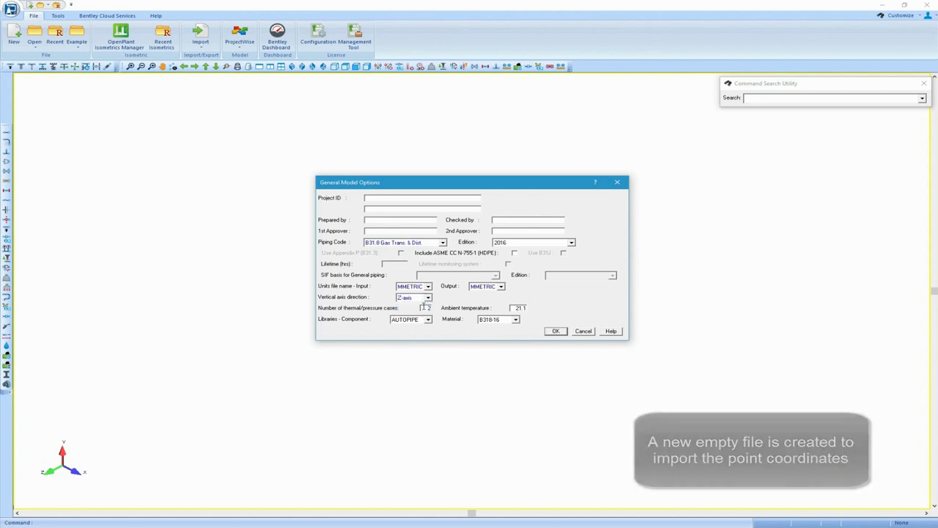
{"action": "left_click", "coordinate": [554, 330]}
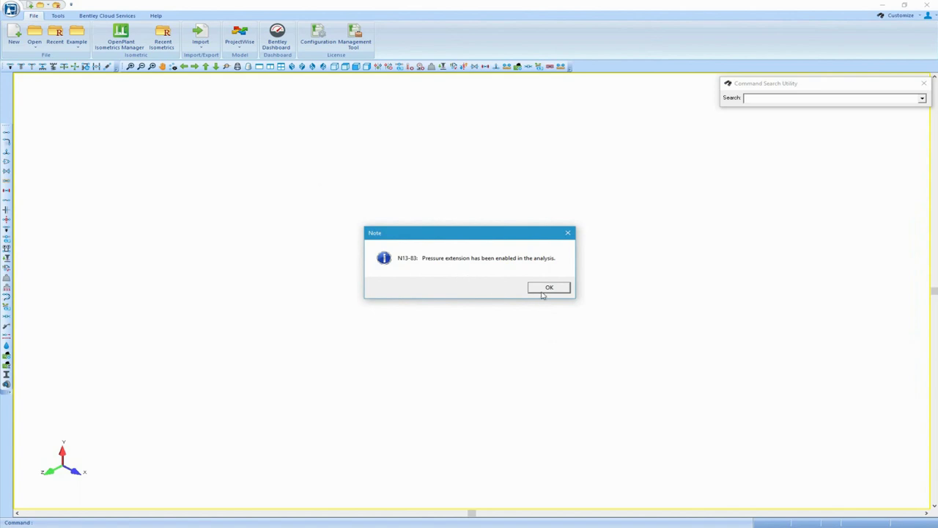
{"action": "left_click", "coordinate": [548, 288]}
Create segment A starting at point A00 with zero offsets and the pipe data identifier DN36X
{"action": "left_click", "coordinate": [463, 282]}
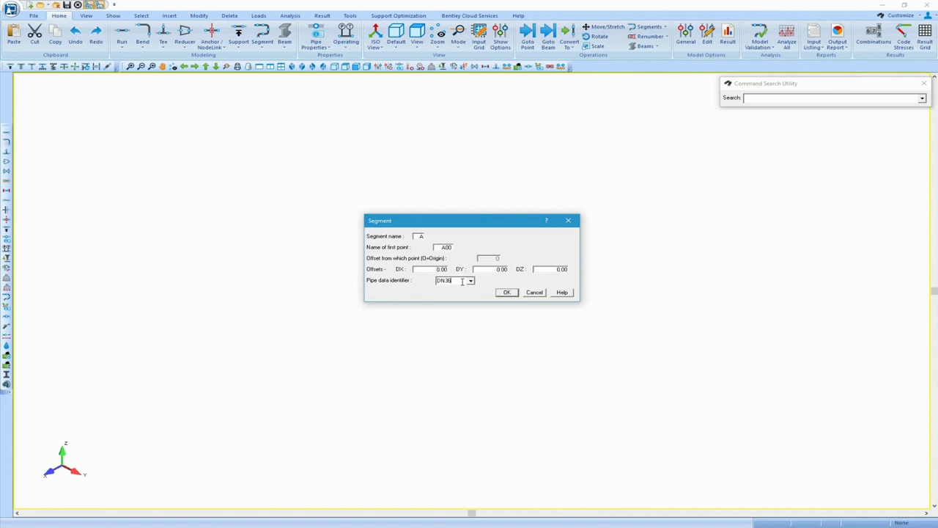
{"action": "left_click", "coordinate": [501, 293]}
Define pipe DN36X with a 36.000 nominal diameter, schedule NS and a wall thickness of 27 mm
{"action": "left_click", "coordinate": [447, 193]}
{"action": "scroll", "coordinate": [447, 213], "scroll_direction": "down", "scroll_amount": 3}
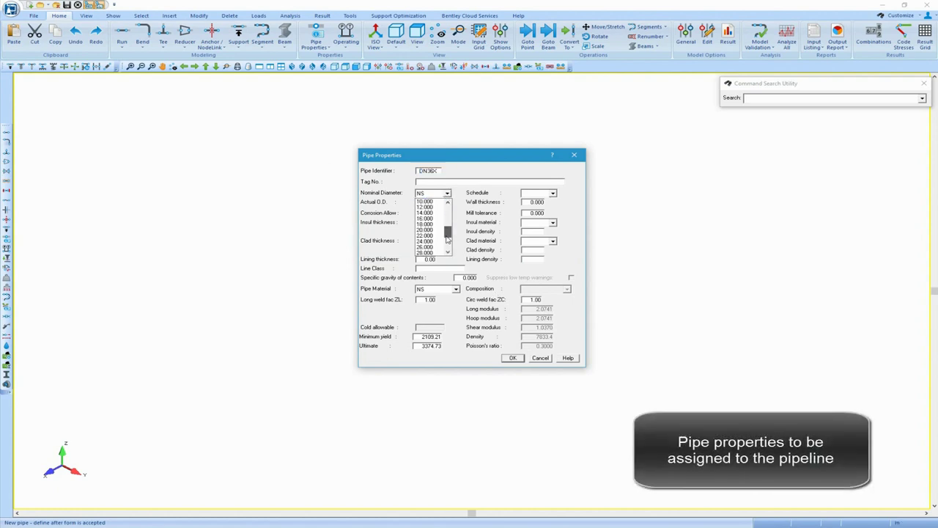
{"action": "left_click", "coordinate": [433, 228]}
{"action": "left_click", "coordinate": [553, 193]}
{"action": "left_click", "coordinate": [537, 204]}
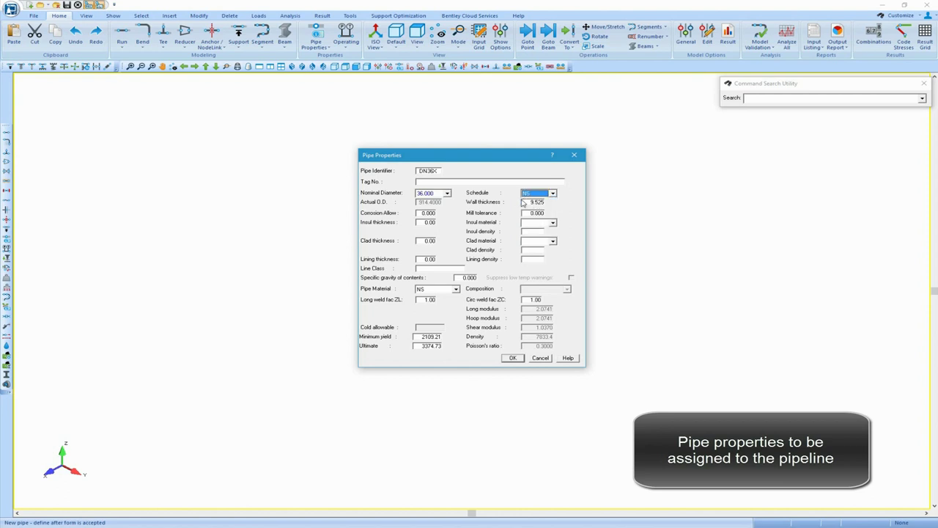
{"action": "left_click_drag", "start_coordinate": [524, 200], "coordinate": [558, 203]}
{"action": "type", "text": "27"}
Assign 5LX-X65 as the pipe material and accept the pipe properties
{"action": "left_click", "coordinate": [456, 289]}
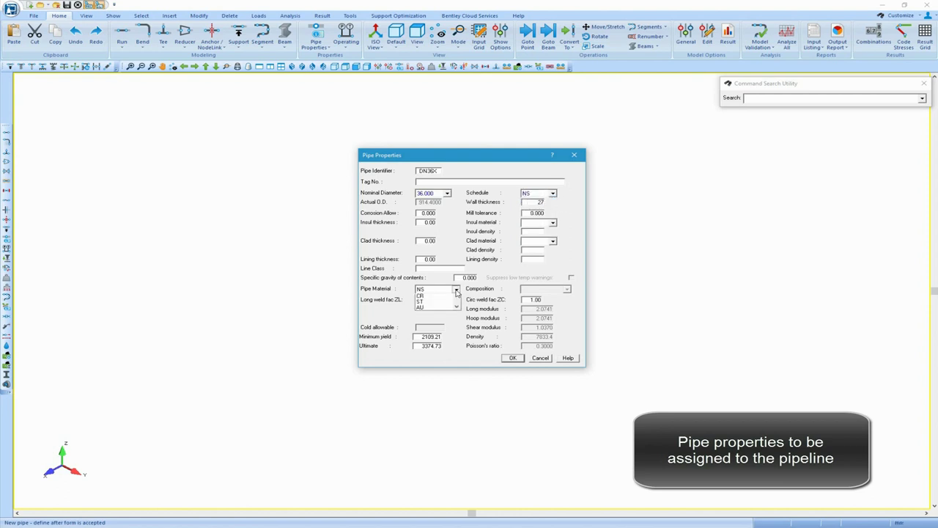
{"action": "left_click_drag", "start_coordinate": [456, 302], "coordinate": [459, 331]}
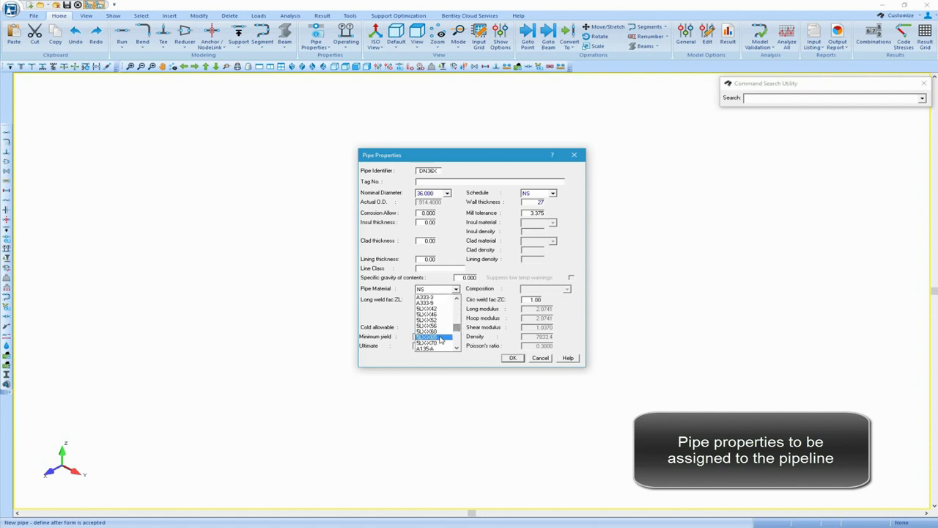
{"action": "left_click", "coordinate": [439, 338]}
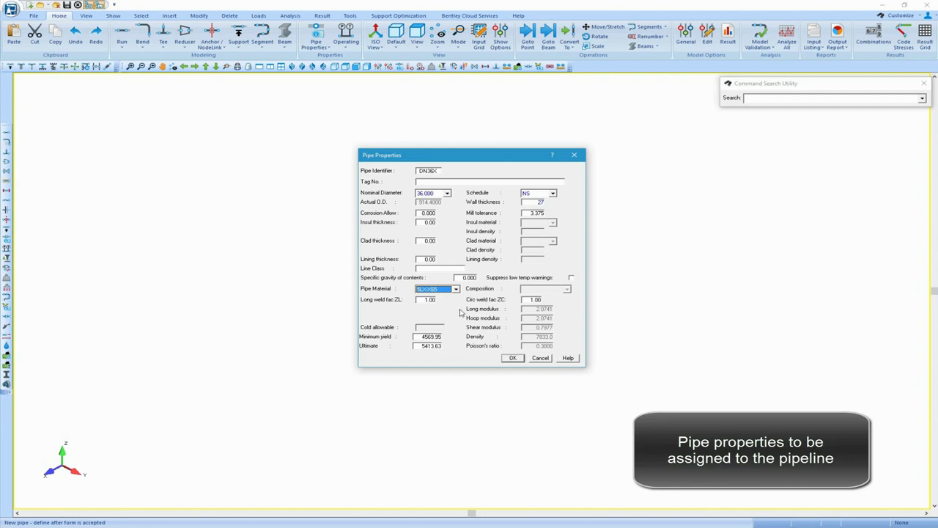
{"action": "left_click", "coordinate": [512, 357]}
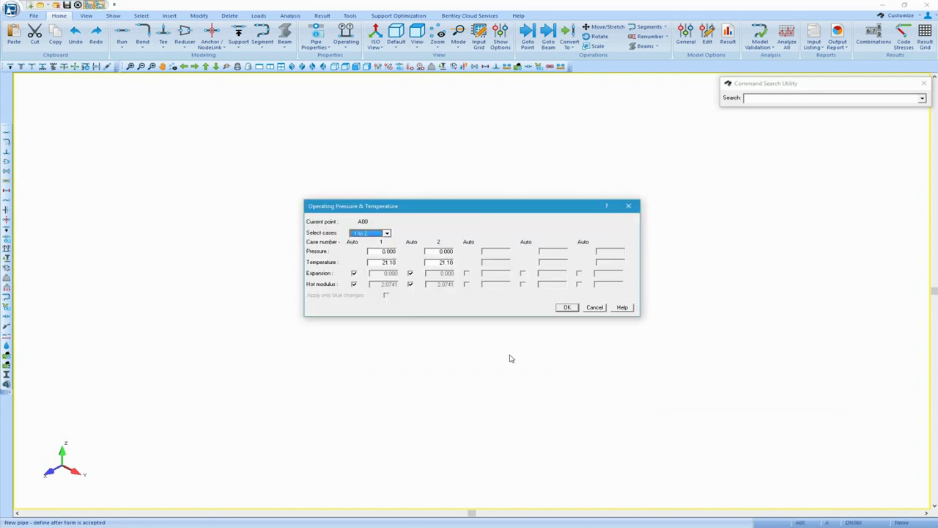
Set the operating pressure to 150 for both cases, with temperatures of 10 for case 1 and 75 for case 2
{"action": "left_click", "coordinate": [377, 252]}
{"action": "type", "text": "150"}
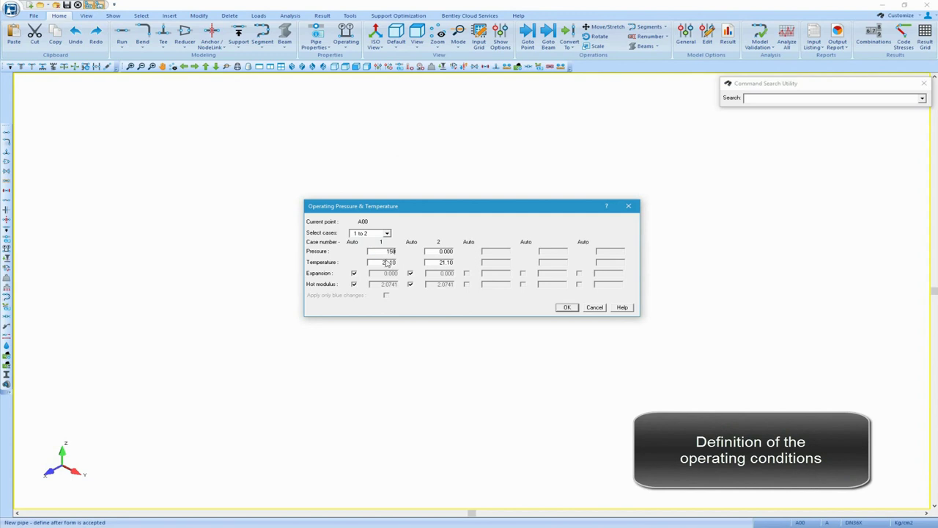
{"action": "left_click", "coordinate": [433, 251]}
{"action": "type", "text": "150"}
{"action": "left_click", "coordinate": [437, 262]}
{"action": "type", "text": "75"}
{"action": "left_click", "coordinate": [378, 263]}
{"action": "type", "text": "10"}
{"action": "left_click", "coordinate": [566, 307]}
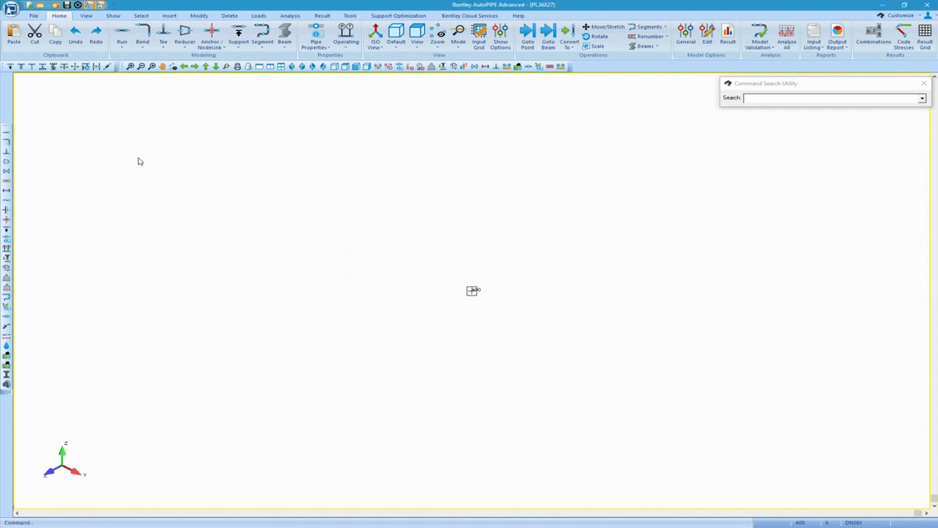
Set up a coordinate insertion using local coordinates and load the file PPL36X27 - local Coordinates.xls
{"action": "left_click", "coordinate": [33, 16]}
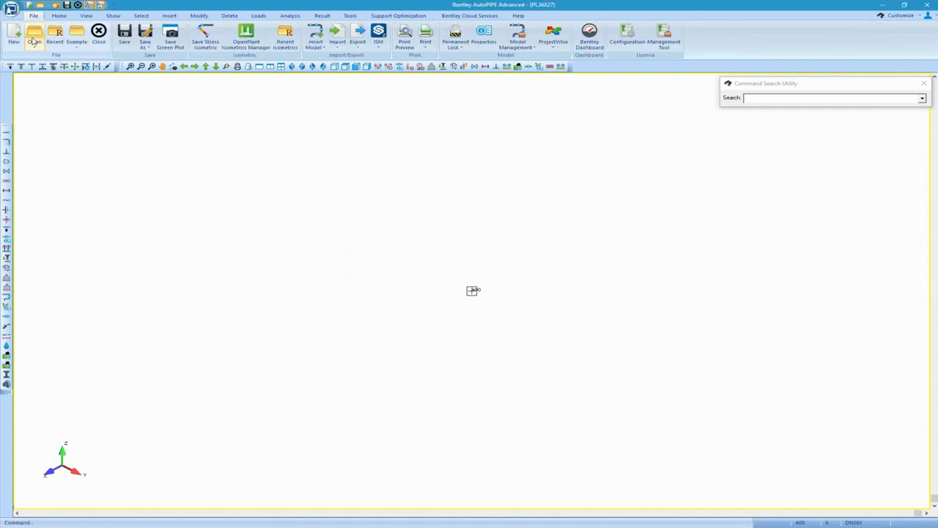
{"action": "left_click", "coordinate": [318, 46]}
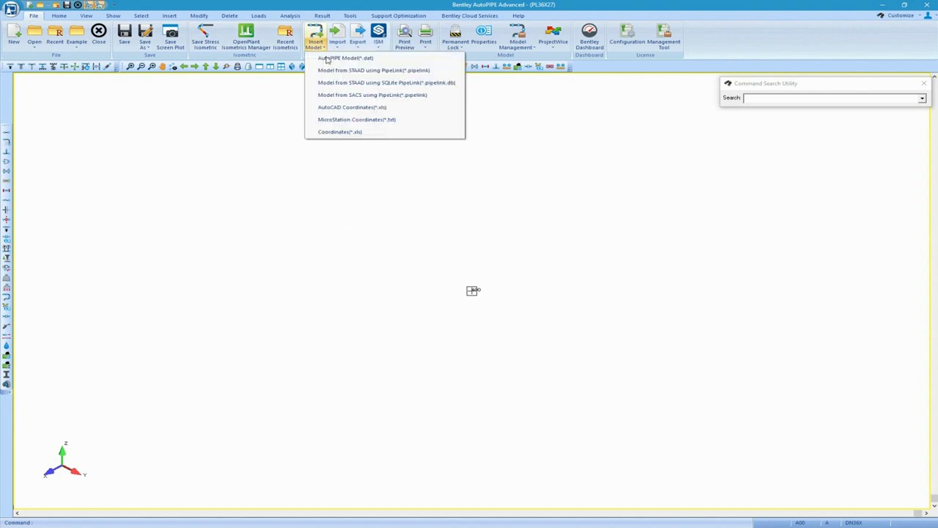
{"action": "left_click", "coordinate": [341, 132]}
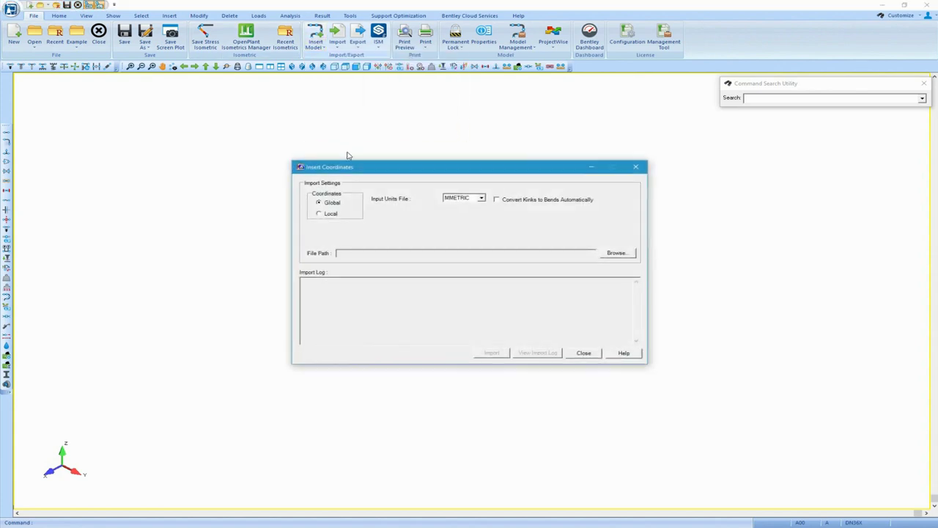
{"action": "left_click", "coordinate": [320, 214]}
{"action": "left_click", "coordinate": [616, 254]}
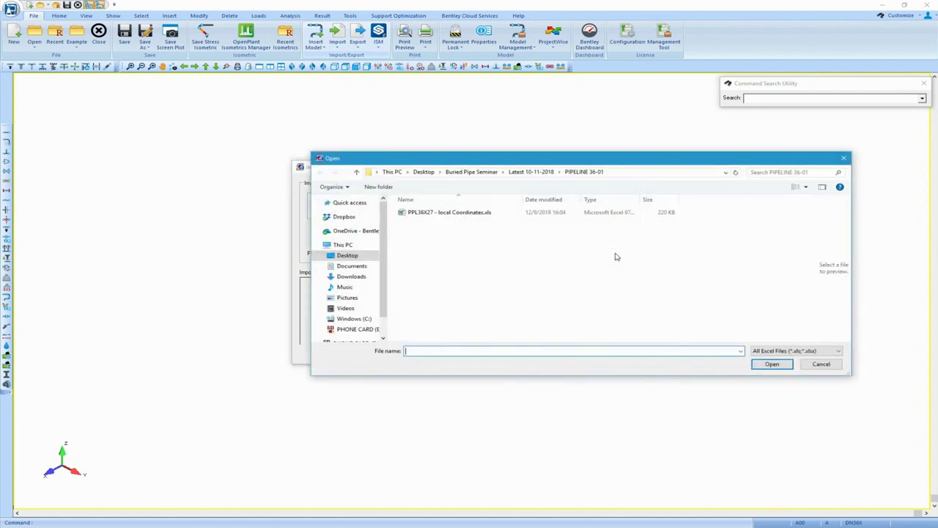
{"action": "left_click", "coordinate": [445, 213]}
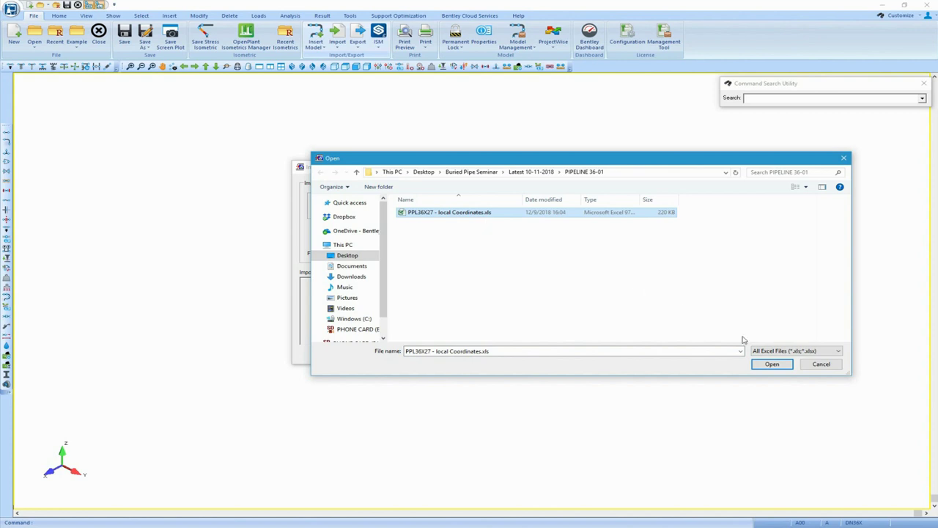
{"action": "left_click", "coordinate": [772, 364]}
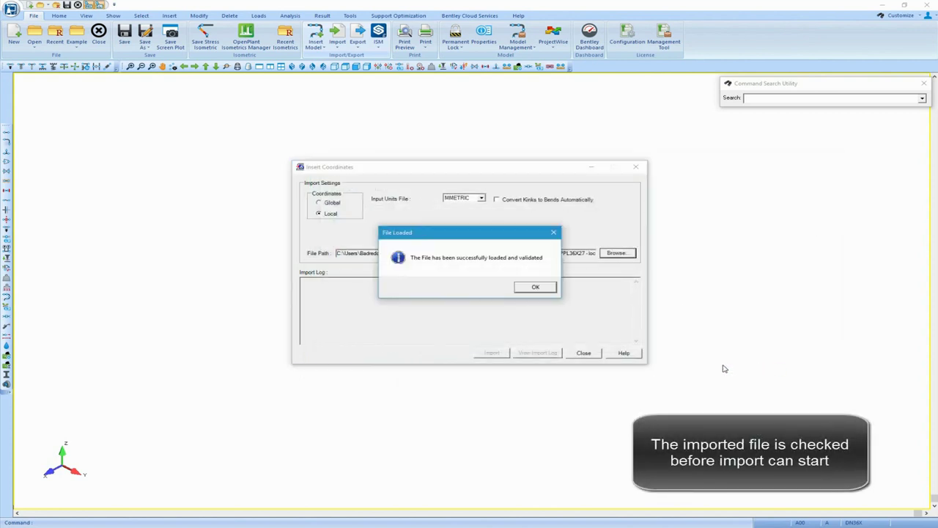
{"action": "left_click", "coordinate": [535, 288]}
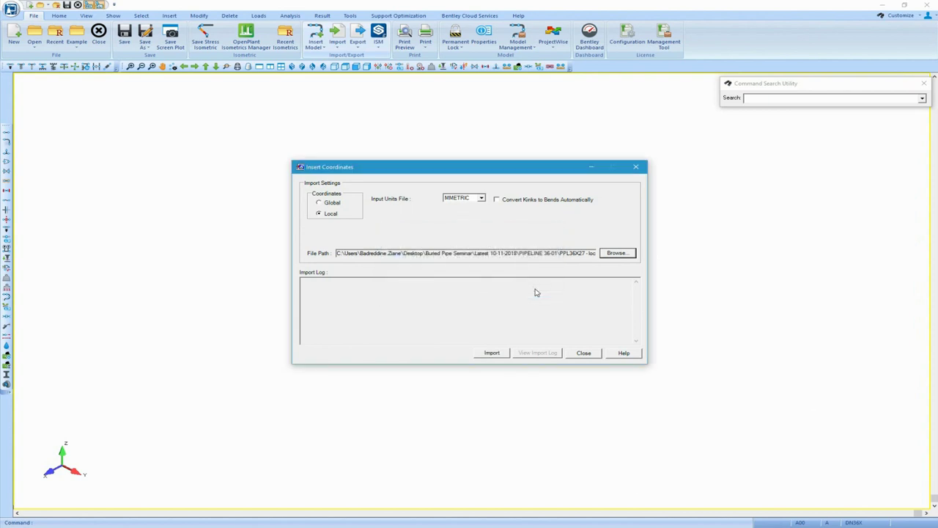
Import the coordinates without reviewing consistency warnings, using B00 as the base point and pasting at actual coordinates
{"action": "left_click", "coordinate": [492, 353]}
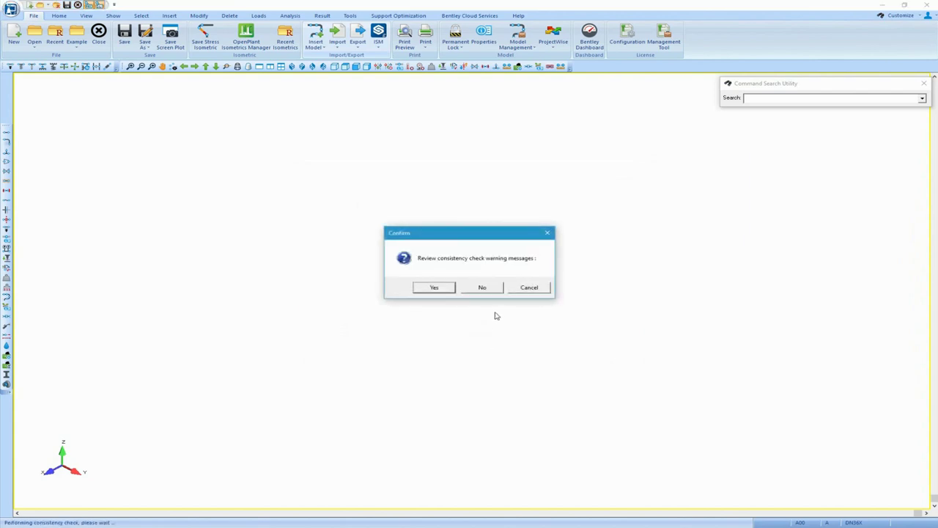
{"action": "left_click", "coordinate": [493, 292]}
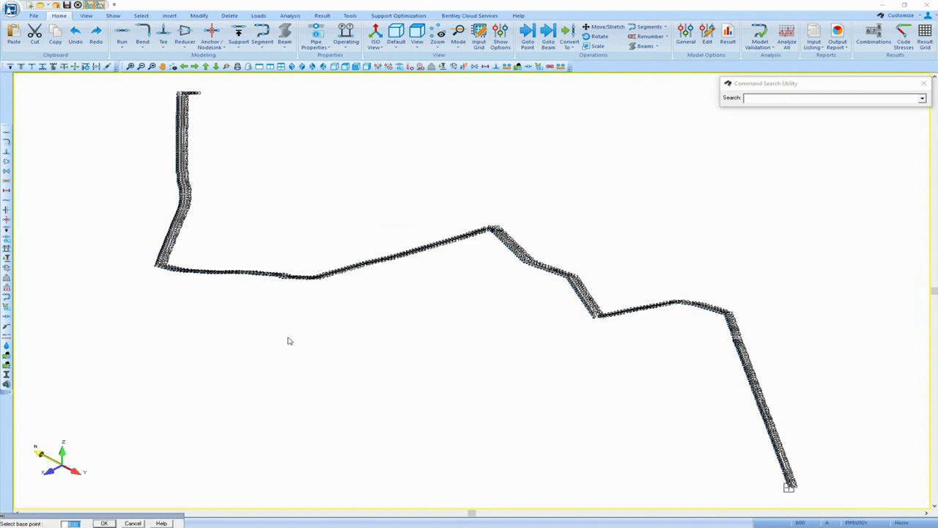
{"action": "left_click", "coordinate": [101, 522]}
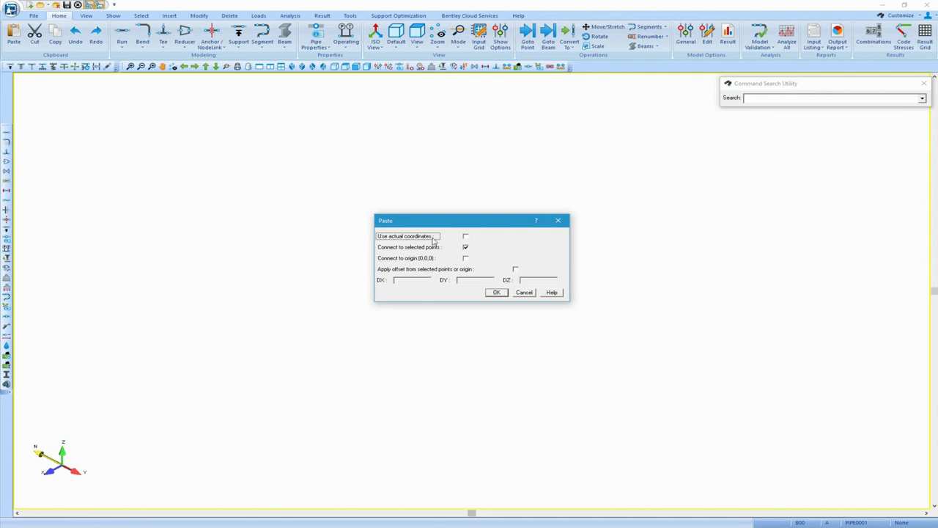
{"action": "left_click", "coordinate": [464, 236]}
{"action": "left_click", "coordinate": [496, 292]}
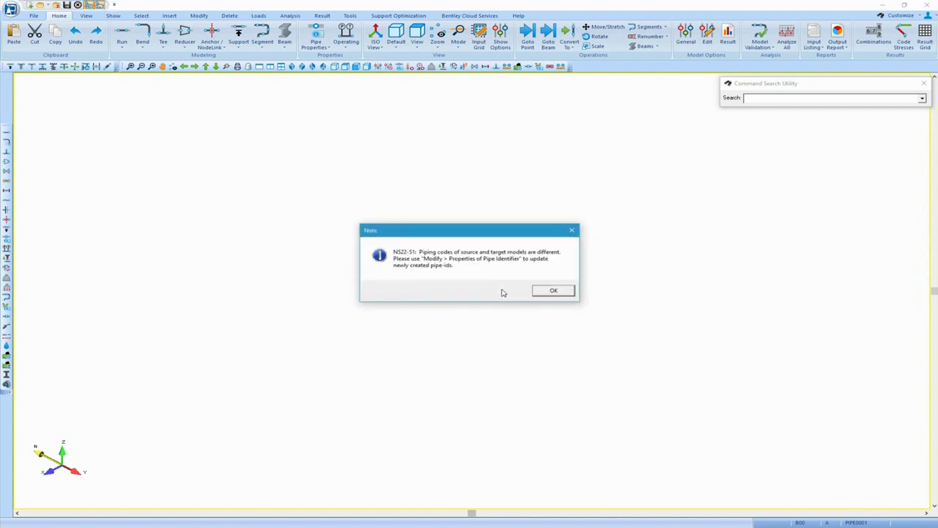
{"action": "left_click", "coordinate": [551, 291]}
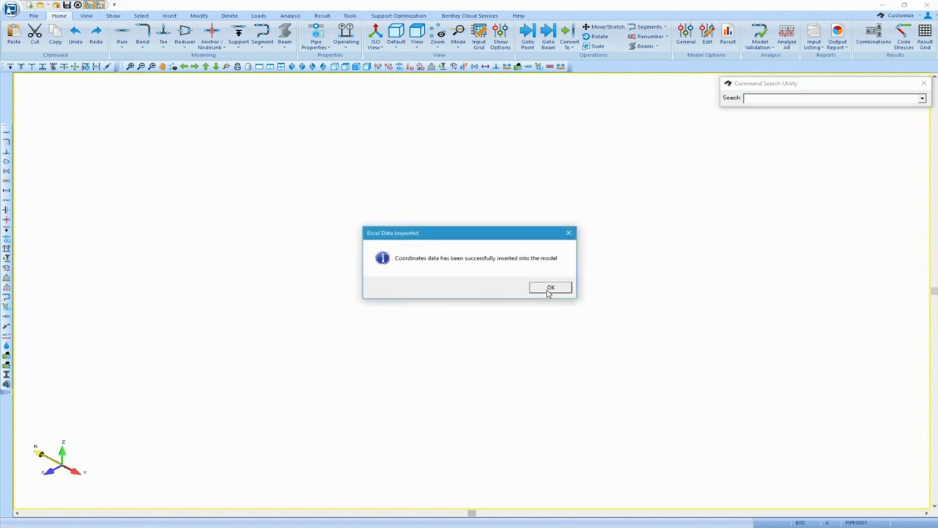
{"action": "left_click", "coordinate": [549, 288]}
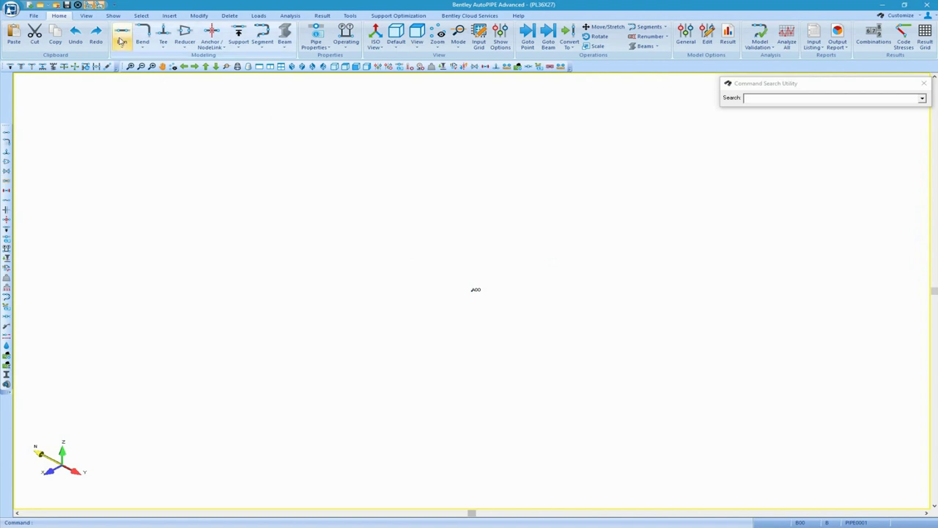
Fit the whole model in view and delete the isolated origin point A00
{"action": "scroll", "coordinate": [109, 40], "scroll_direction": "down", "scroll_amount": 1}
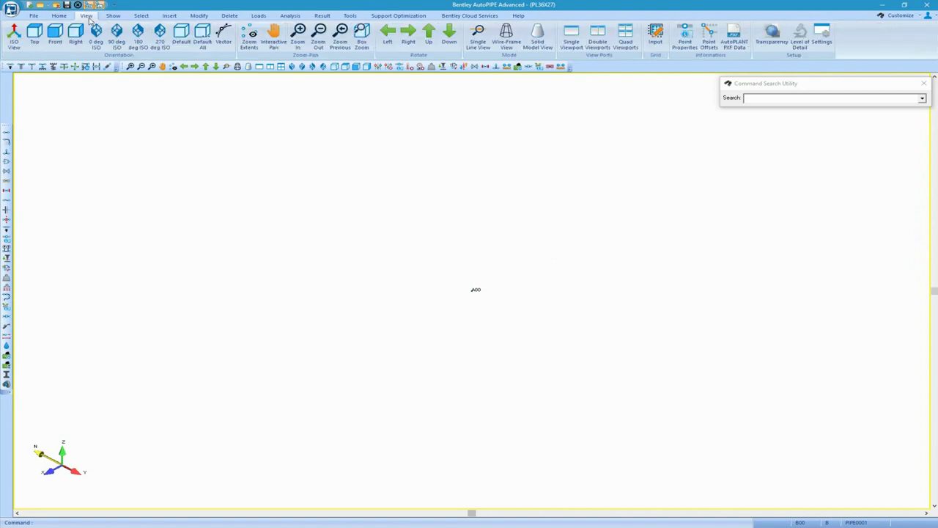
{"action": "left_click", "coordinate": [249, 44]}
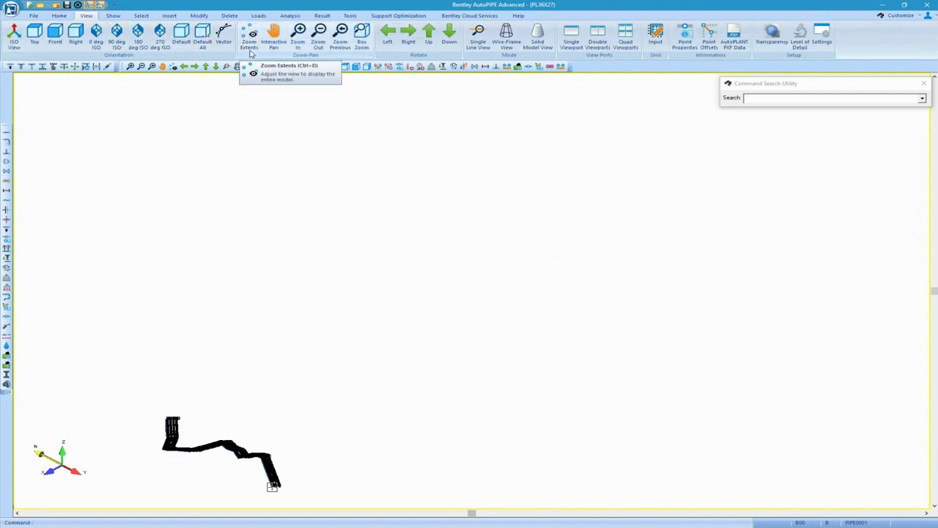
{"action": "scroll", "coordinate": [330, 213], "scroll_direction": "down", "scroll_amount": 2}
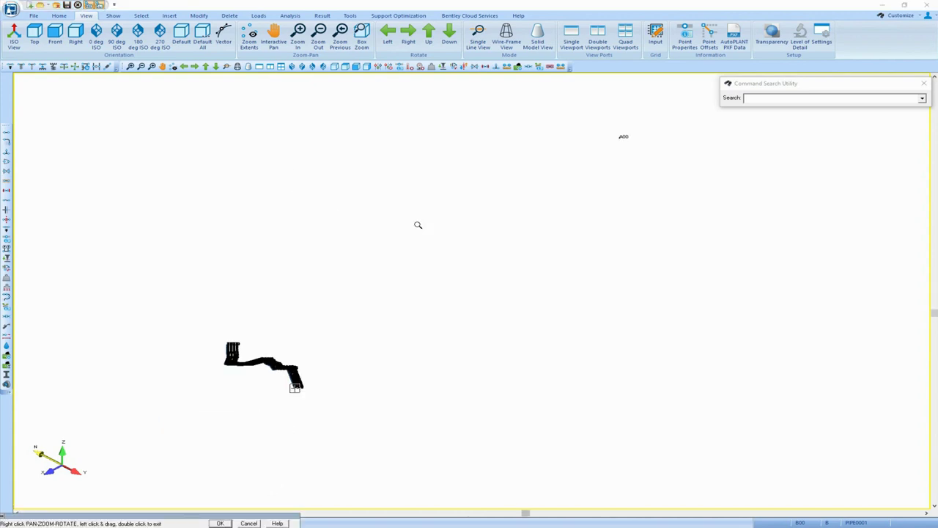
{"action": "double_click", "coordinate": [425, 206]}
{"action": "left_click_drag", "start_coordinate": [588, 129], "coordinate": [729, 178]}
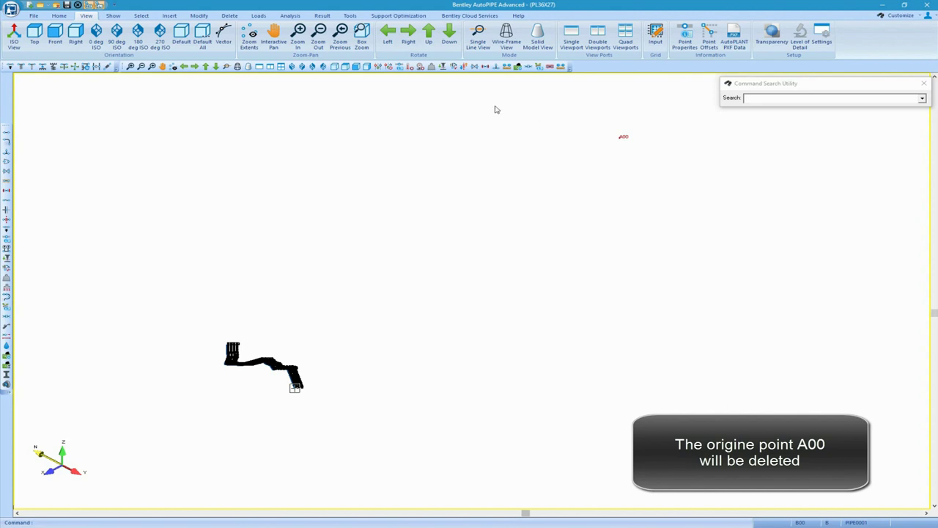
{"action": "left_click", "coordinate": [228, 16]}
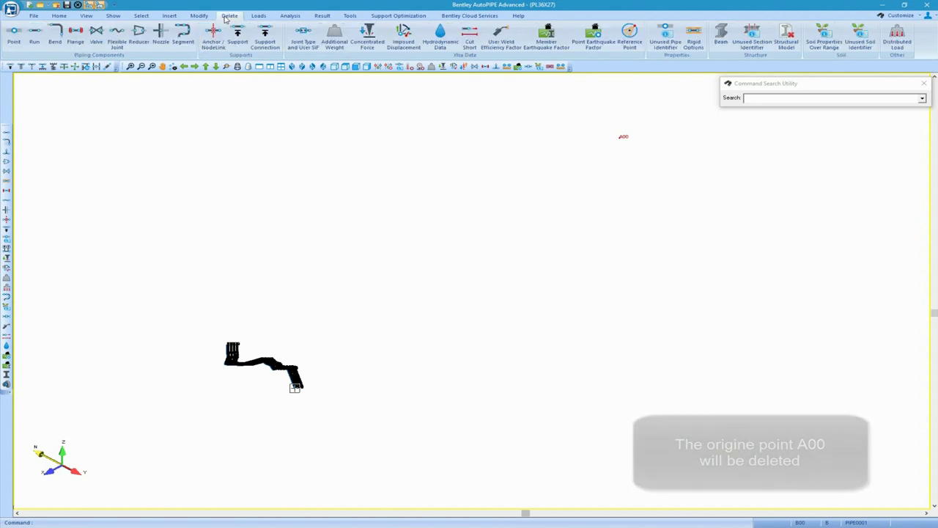
{"action": "left_click", "coordinate": [14, 34]}
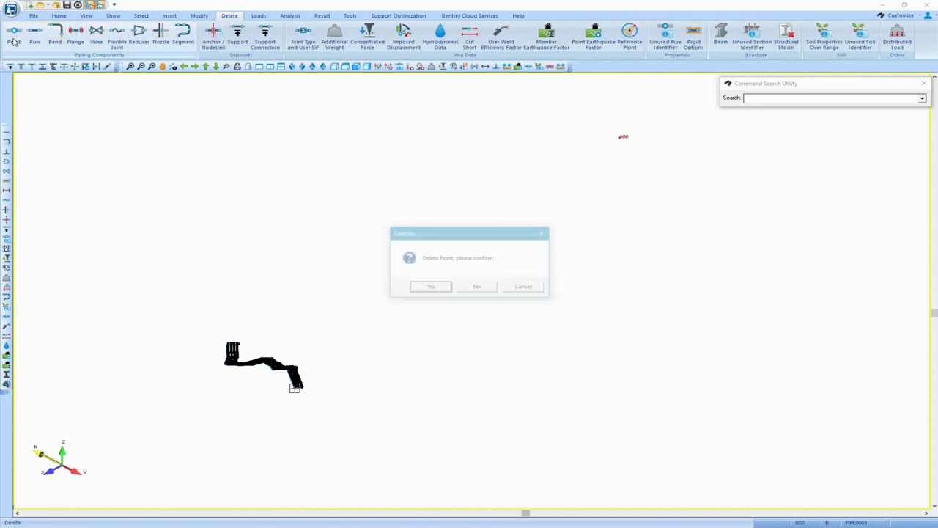
{"action": "left_click", "coordinate": [443, 289]}
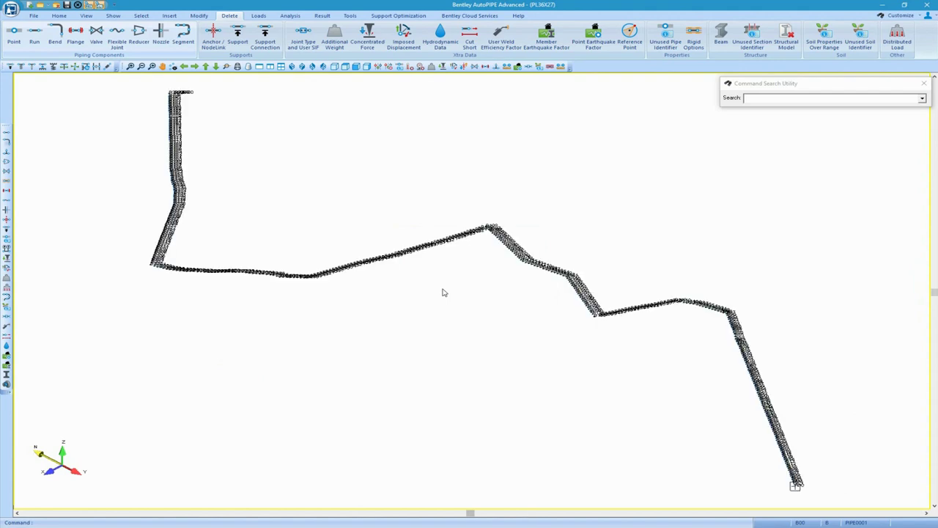
Examine the imported pipeline route from another isometric direction, including a close look at the bend at point B138
{"action": "left_click", "coordinate": [324, 66]}
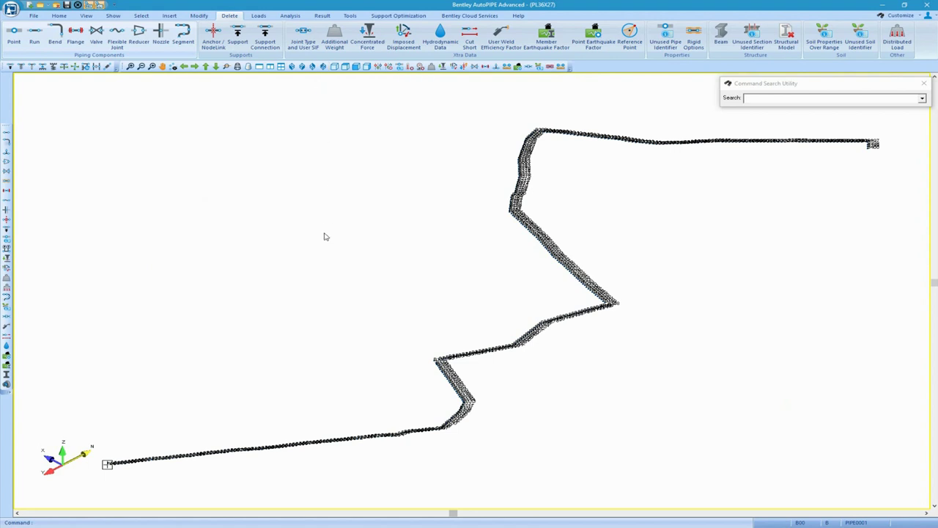
{"action": "left_click_drag", "start_coordinate": [410, 350], "coordinate": [464, 382]}
{"action": "left_click_drag", "start_coordinate": [388, 242], "coordinate": [442, 275]}
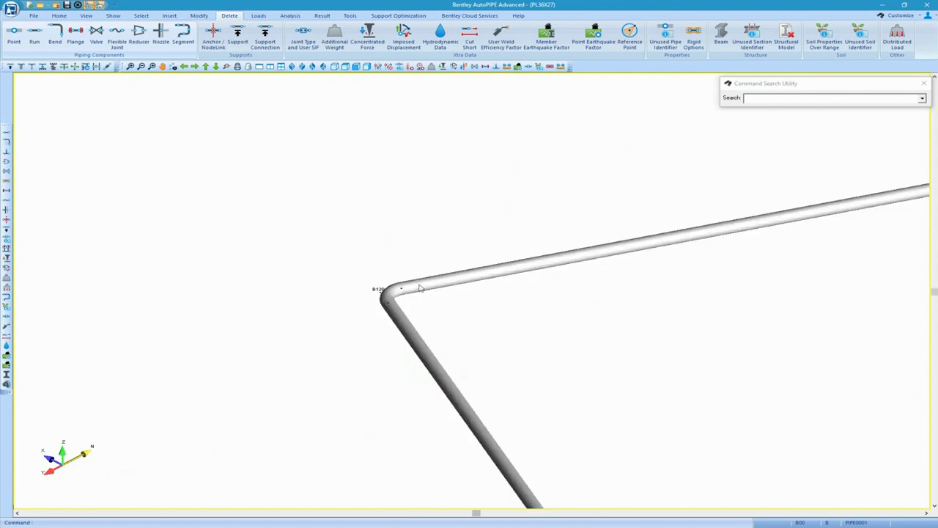
{"action": "scroll", "coordinate": [425, 286], "scroll_direction": "down", "scroll_amount": 5}
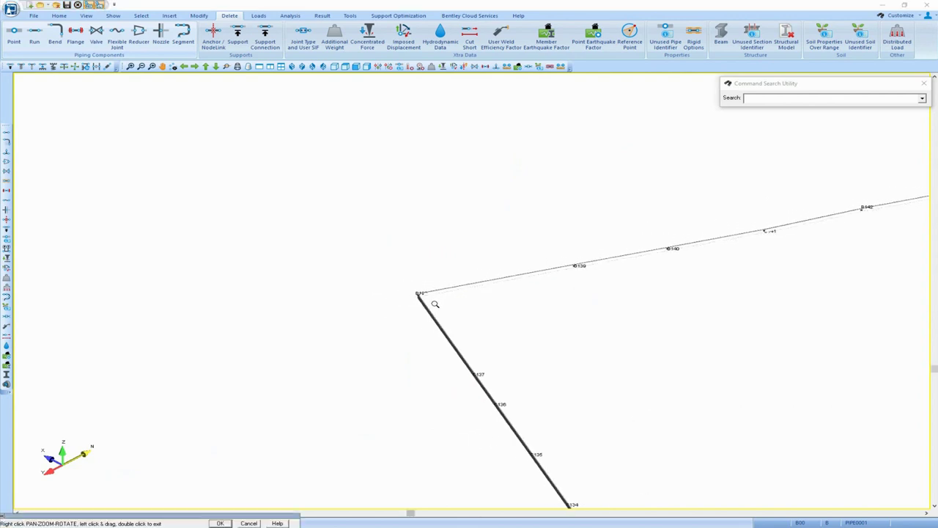
{"action": "scroll", "coordinate": [495, 340], "scroll_direction": "down", "scroll_amount": 3}
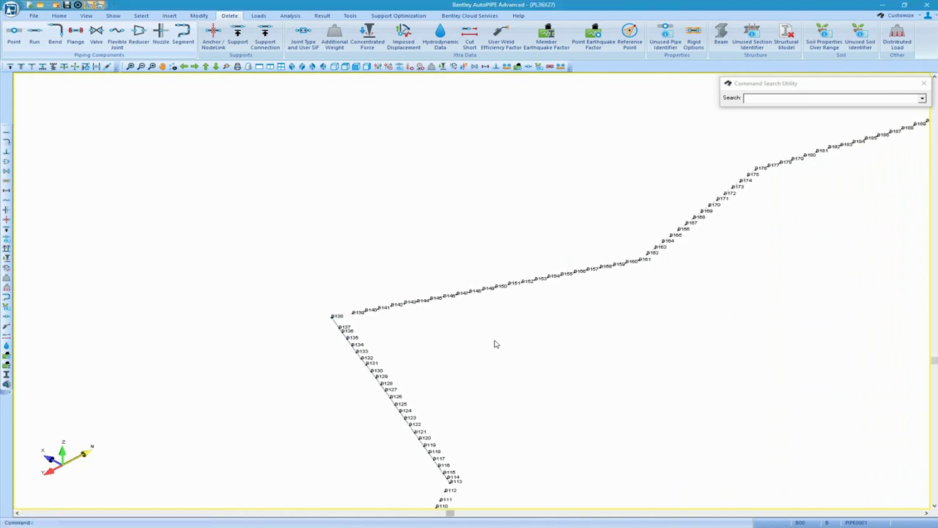
{"action": "left_click_drag", "start_coordinate": [520, 325], "coordinate": [563, 345]}
{"action": "double_click", "coordinate": [552, 336]}
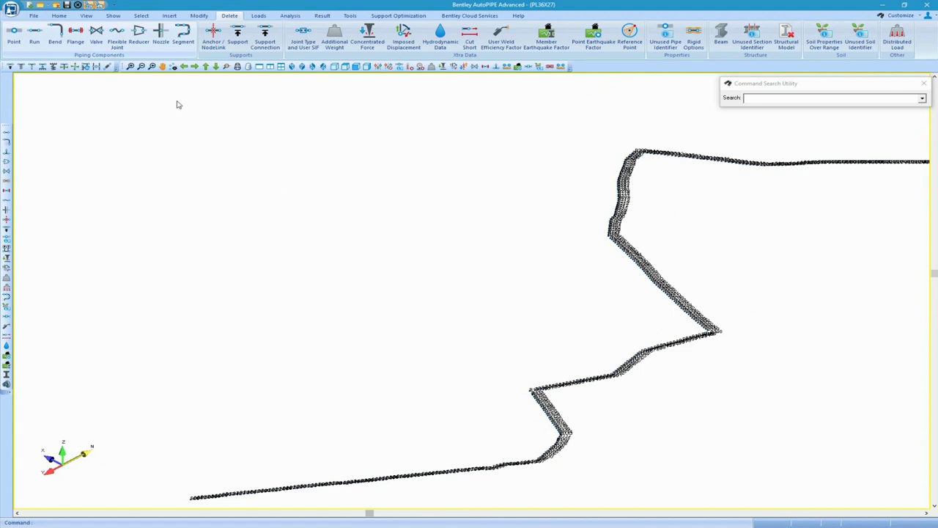
Set the radius of every bend to 36000 mm in the input grid, and inspect the bend at point B302 up close
{"action": "left_click", "coordinate": [86, 16]}
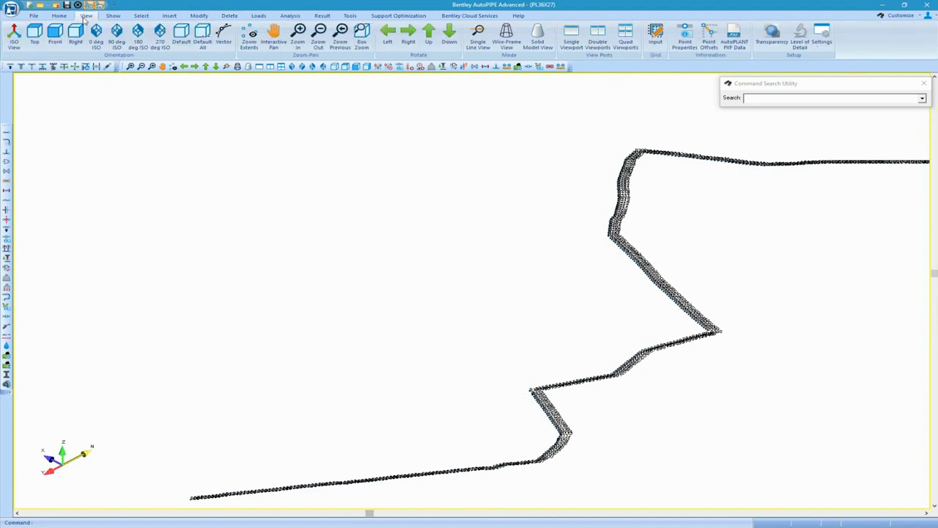
{"action": "left_click", "coordinate": [655, 36]}
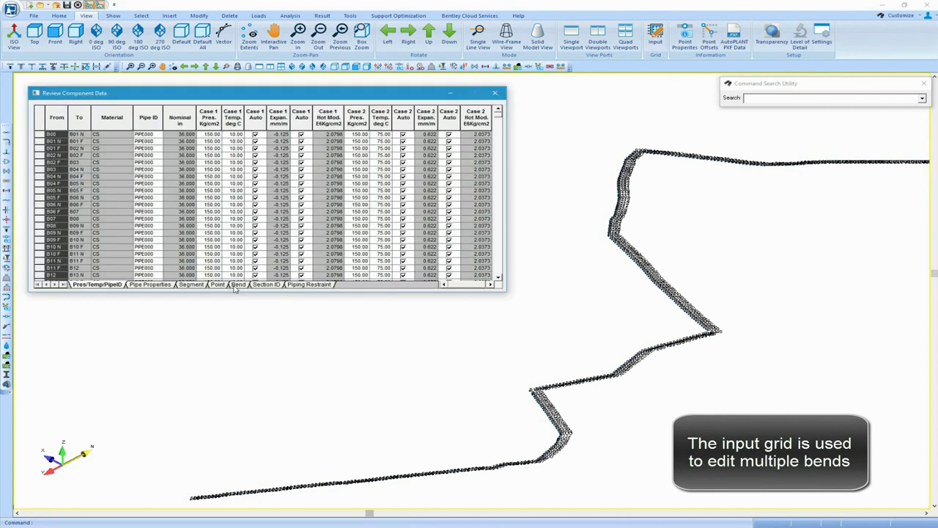
{"action": "left_click", "coordinate": [236, 285]}
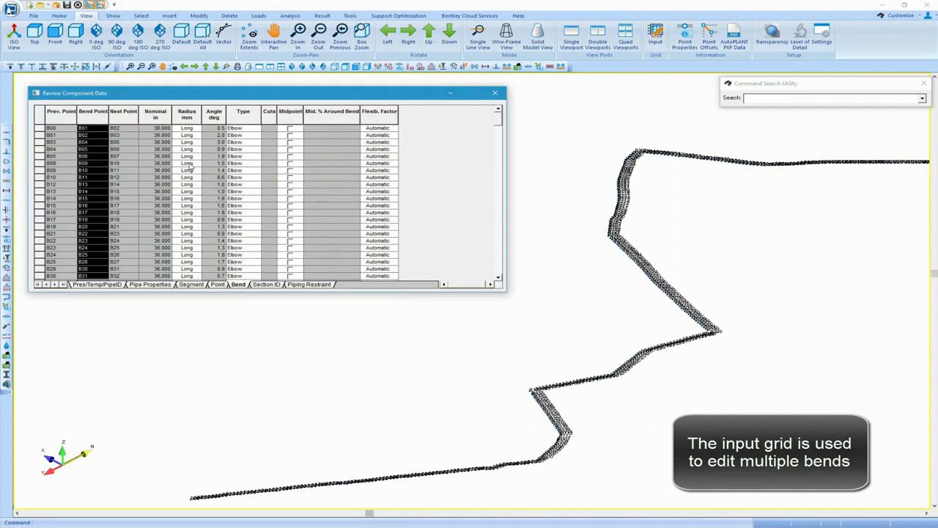
{"action": "left_click", "coordinate": [187, 128]}
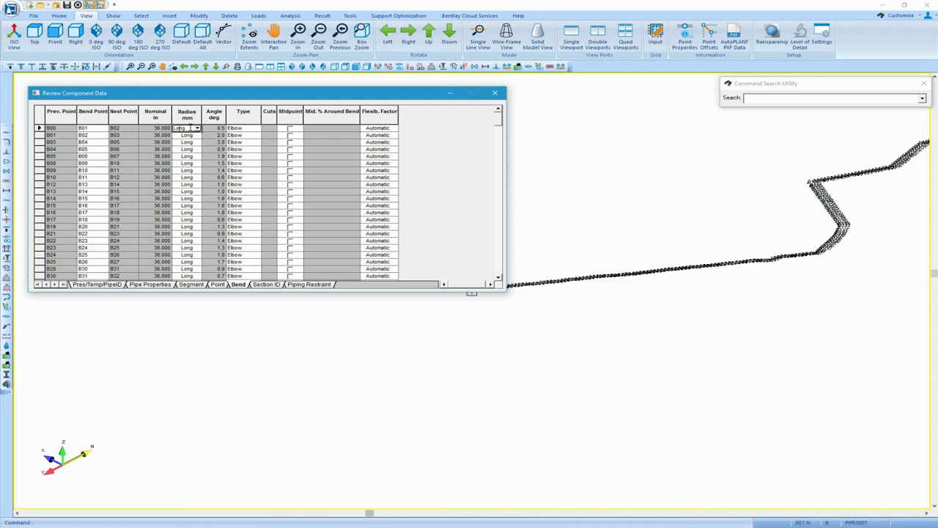
{"action": "left_click", "coordinate": [187, 115]}
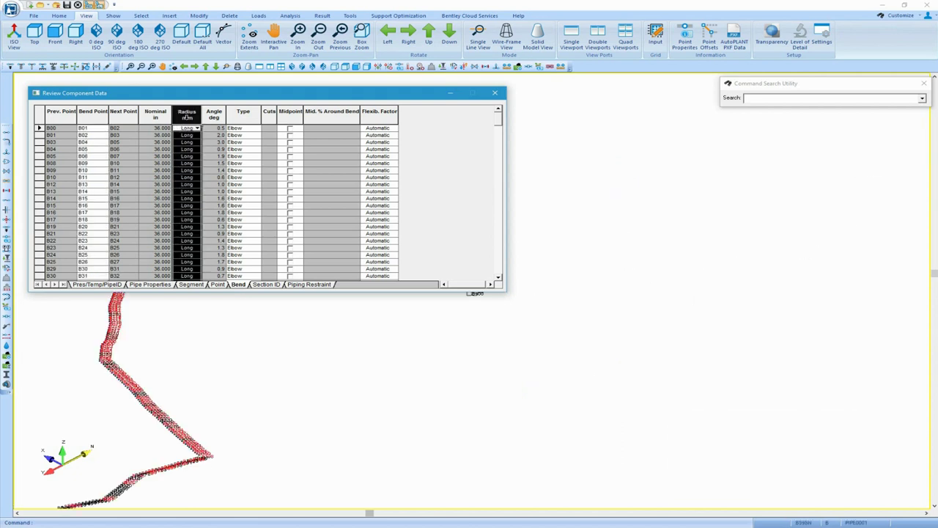
{"action": "type", "text": "36000"}
{"action": "key", "text": "Return"}
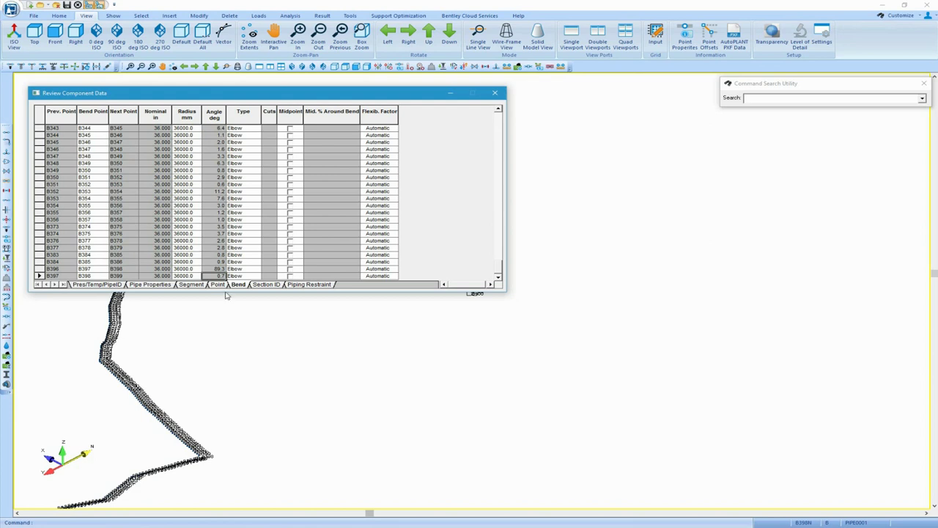
{"action": "left_click", "coordinate": [496, 94]}
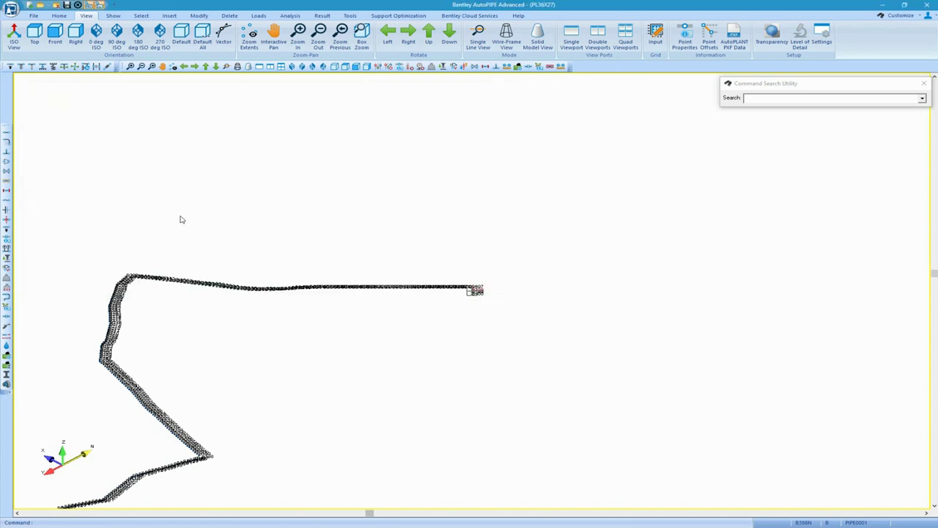
{"action": "left_click_drag", "start_coordinate": [281, 288], "coordinate": [460, 371]}
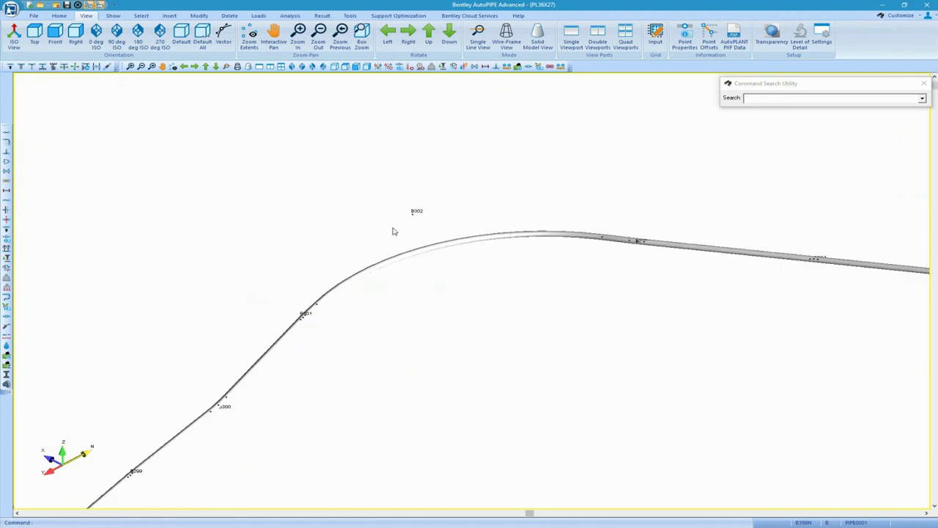
{"action": "key", "text": "Home"}
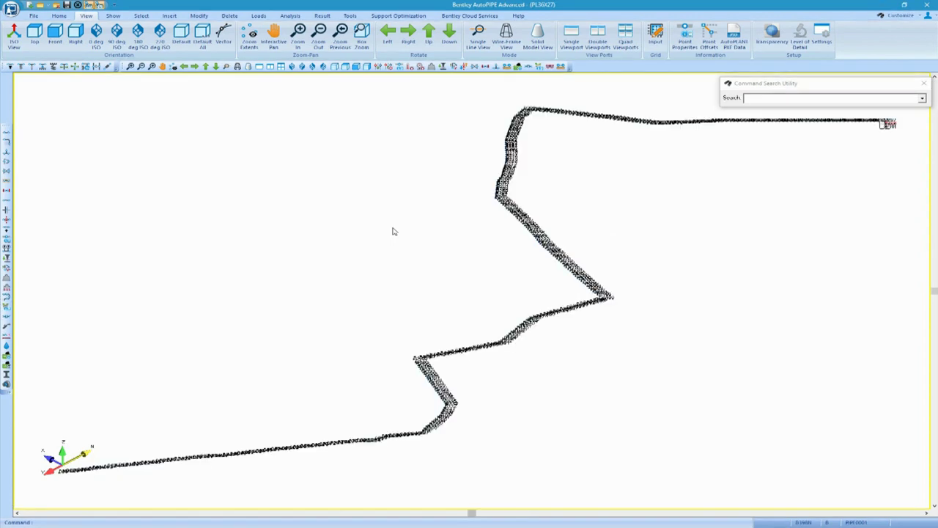
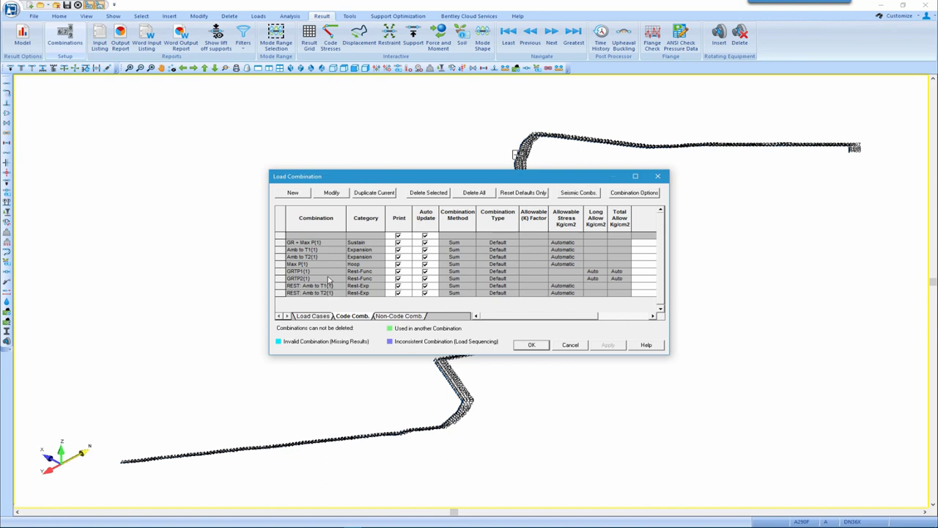
Review the non-code load combinations and plot the code stress ratios on screen for all combinations
{"action": "left_click", "coordinate": [400, 316]}
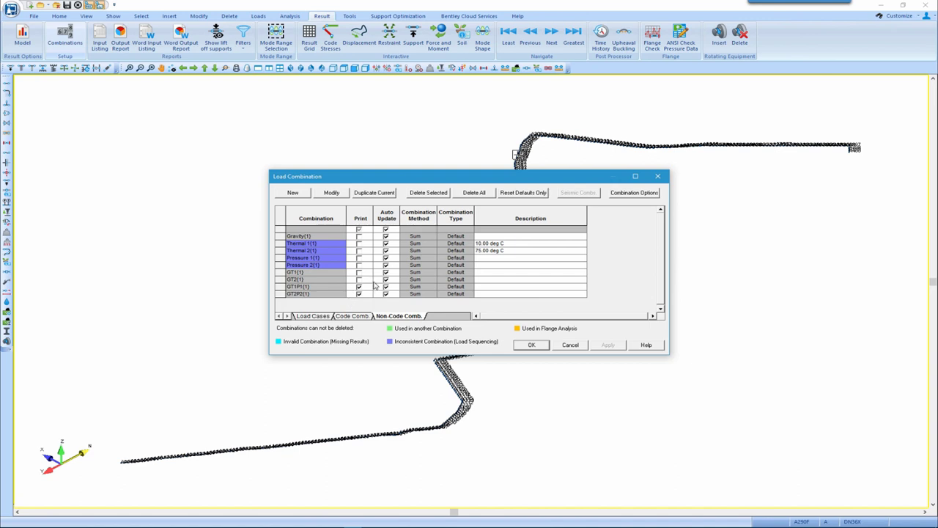
{"action": "left_click", "coordinate": [530, 344]}
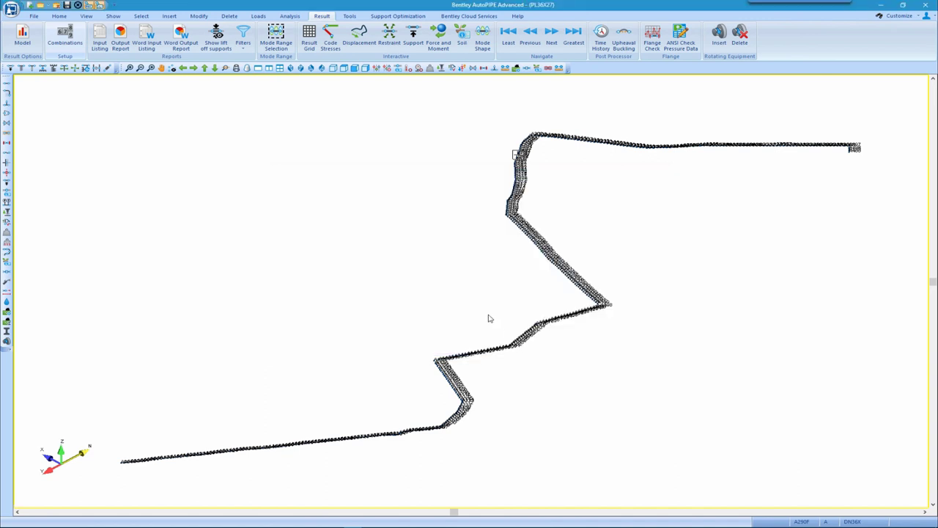
{"action": "left_click", "coordinate": [331, 43]}
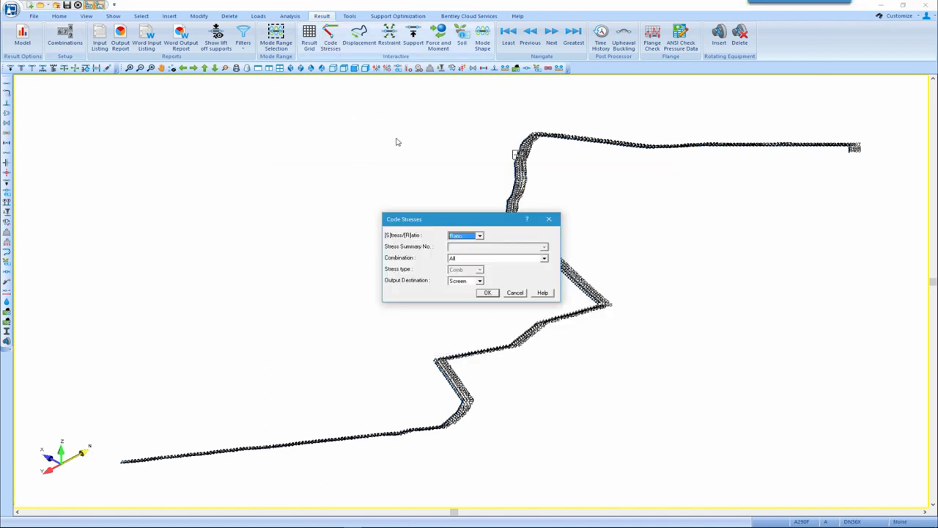
{"action": "left_click", "coordinate": [488, 292]}
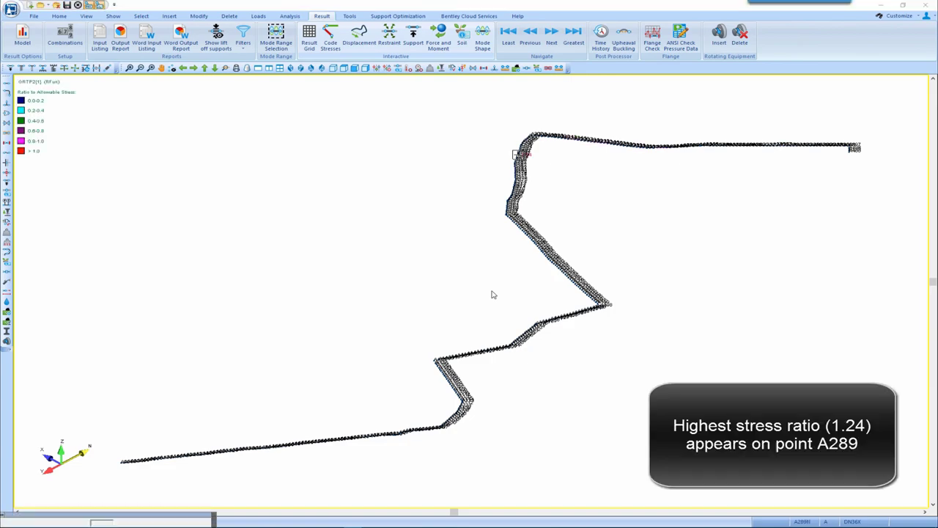
Examine the code stress results at point A289 and the pipeline profile around it, and close the results
{"action": "key", "text": "F3"}
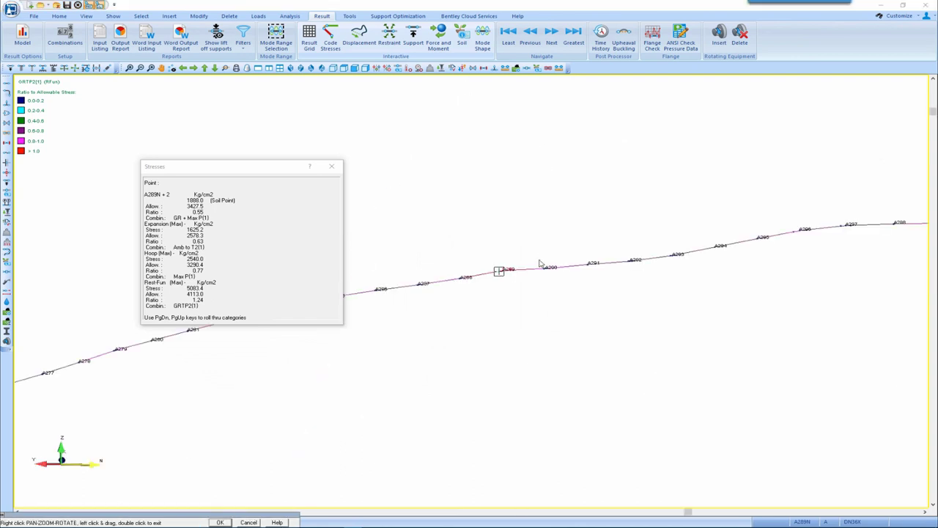
{"action": "left_click_drag", "start_coordinate": [503, 372], "coordinate": [433, 337]}
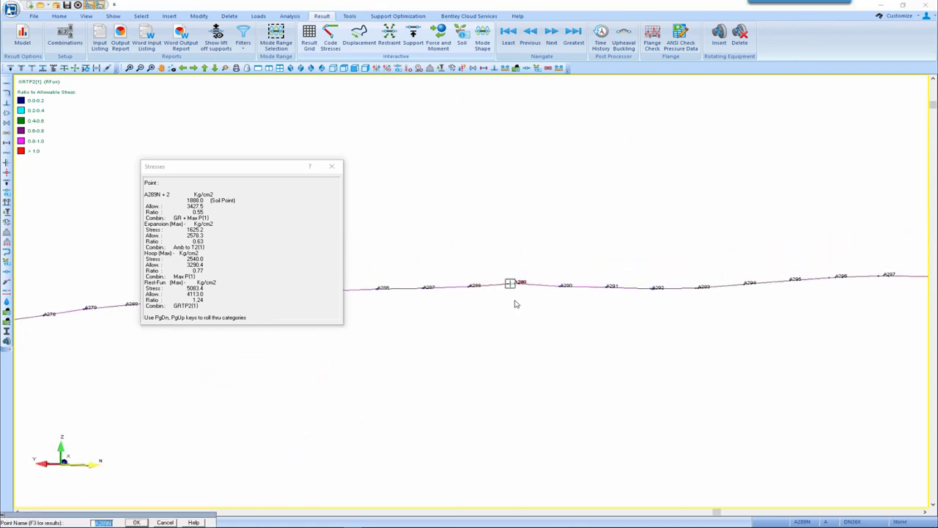
{"action": "scroll", "coordinate": [513, 302], "scroll_direction": "up", "scroll_amount": 3}
{"action": "scroll", "coordinate": [514, 300], "scroll_direction": "up", "scroll_amount": 2}
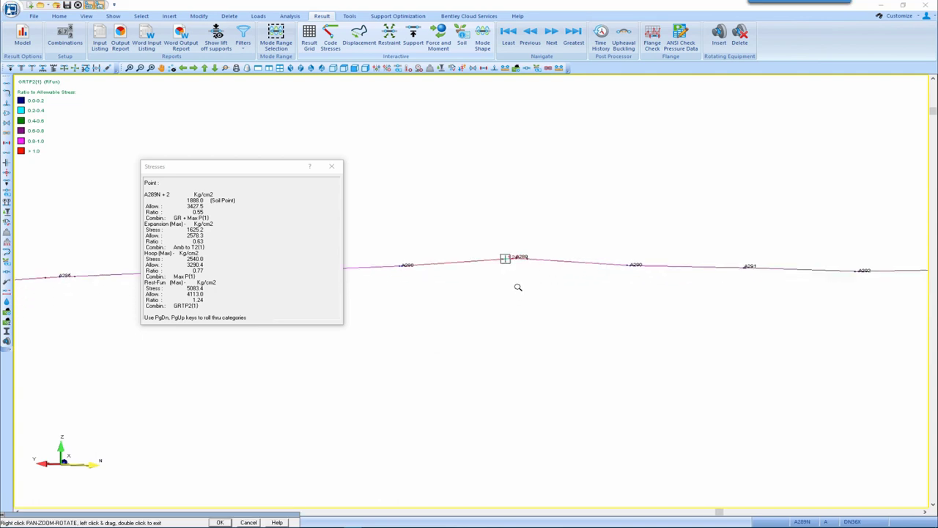
{"action": "left_click", "coordinate": [332, 168]}
{"action": "left_click", "coordinate": [332, 167]}
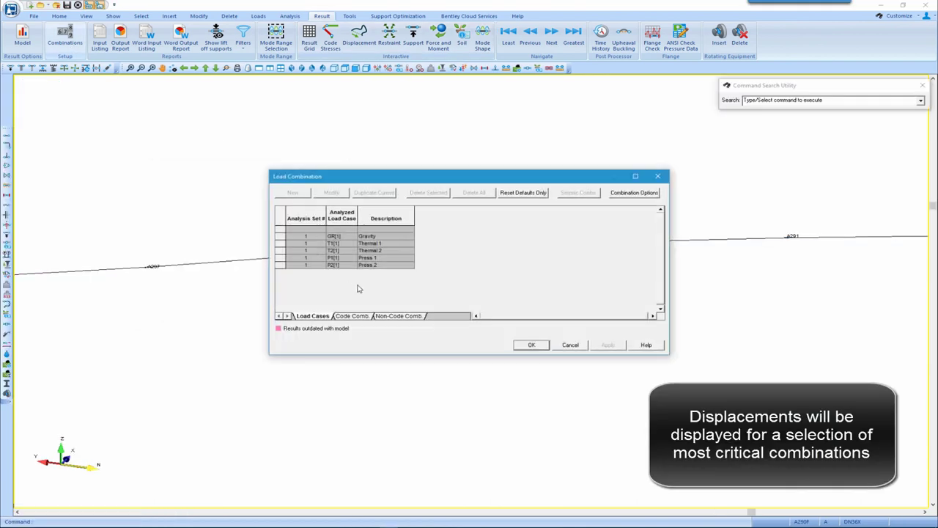
Review the non-code combinations selected for output and display the deflected shape on screen for combination GT2P2(1)
{"action": "left_click", "coordinate": [384, 316]}
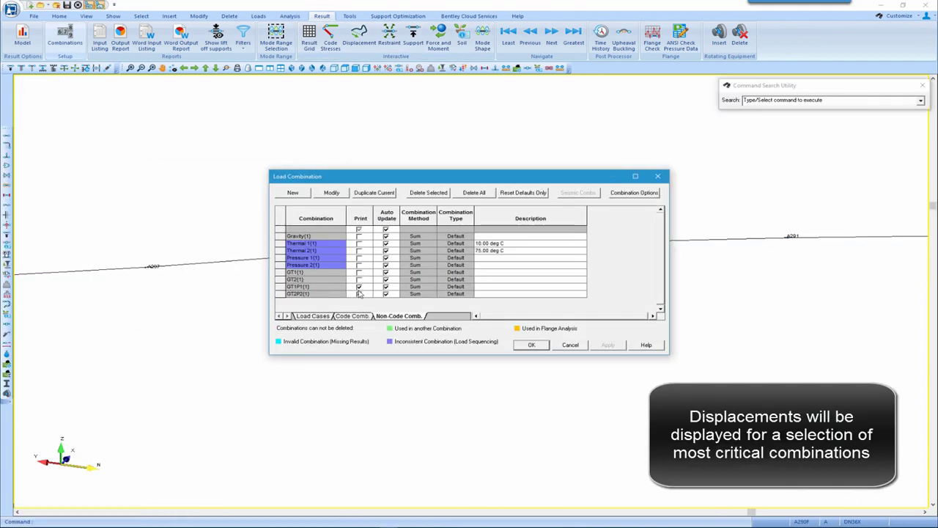
{"action": "left_click", "coordinate": [532, 345]}
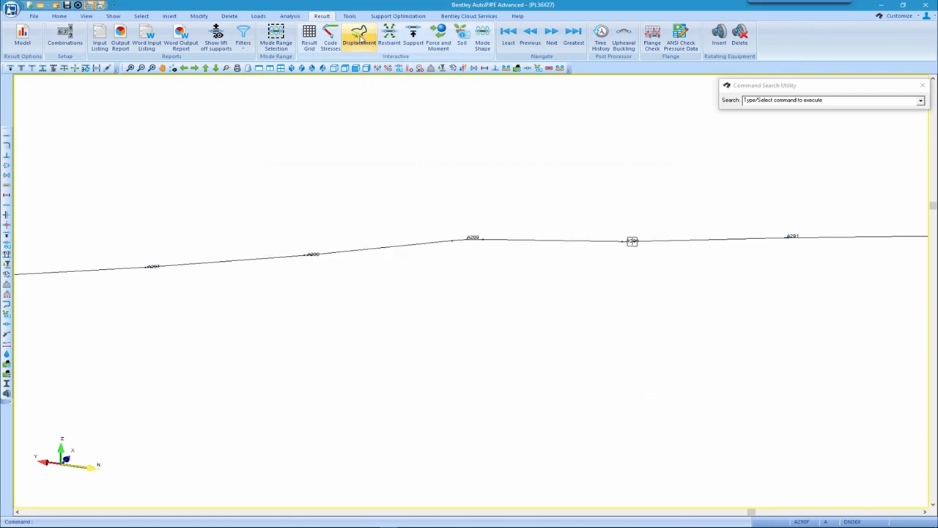
{"action": "left_click", "coordinate": [359, 34]}
{"action": "left_click_drag", "start_coordinate": [459, 227], "coordinate": [460, 269]}
{"action": "left_click", "coordinate": [472, 294]}
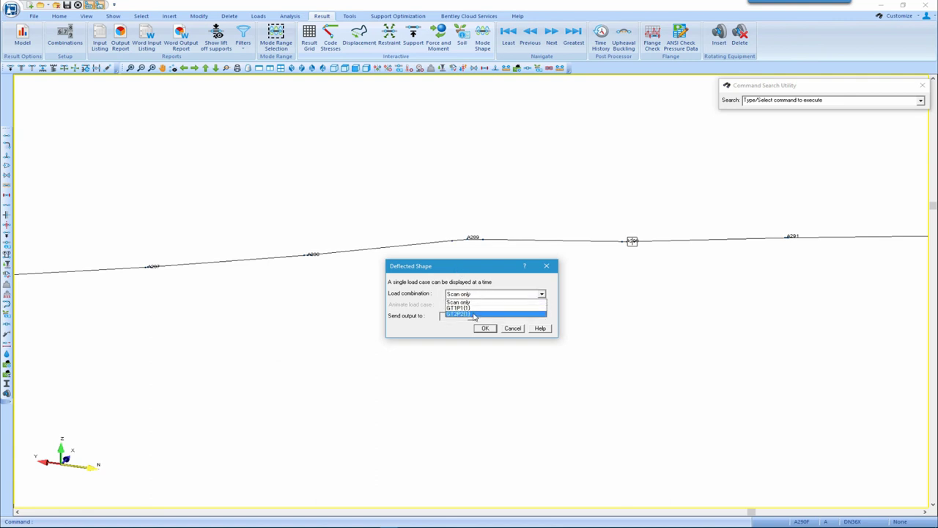
{"action": "left_click", "coordinate": [474, 314]}
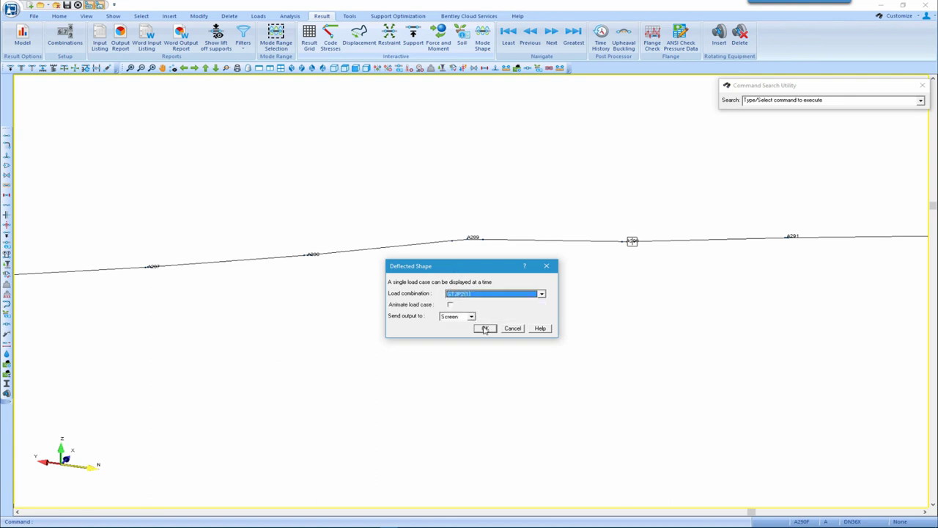
{"action": "left_click", "coordinate": [484, 328]}
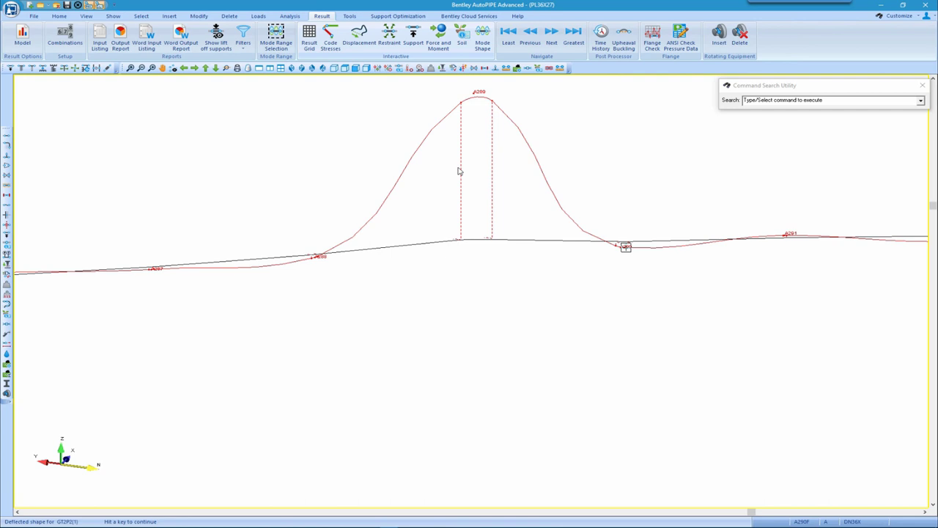
Read the displacements and rotations at the near and far ends of the bend at A289
{"action": "left_click", "coordinate": [462, 107]}
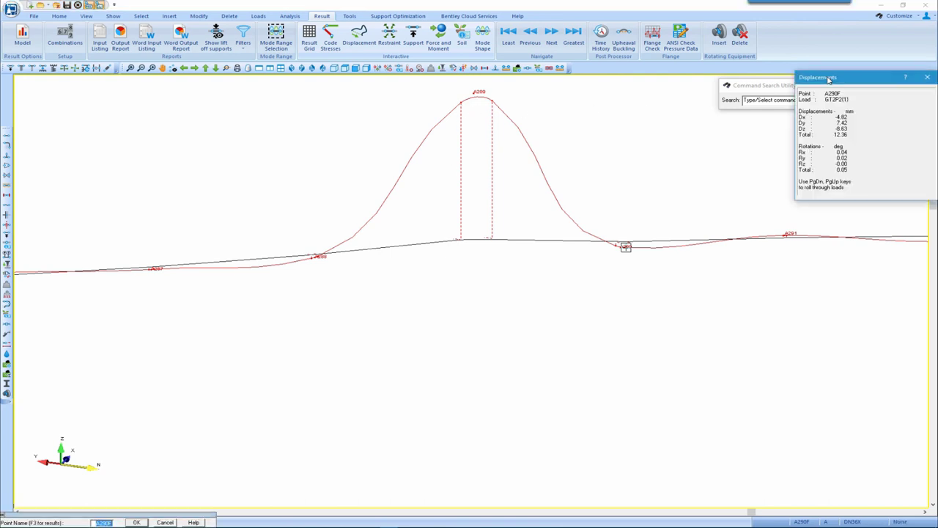
{"action": "left_click_drag", "start_coordinate": [832, 78], "coordinate": [477, 289]}
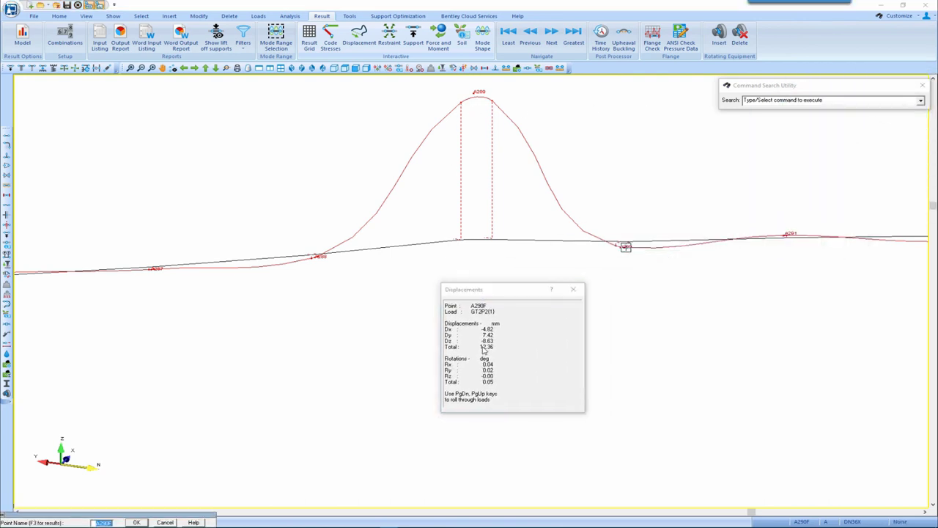
{"action": "left_click", "coordinate": [461, 103]}
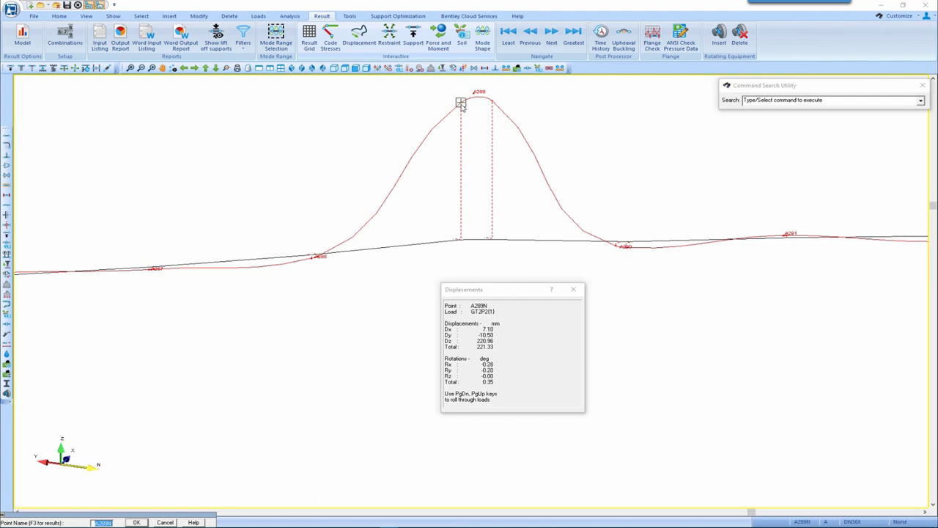
{"action": "left_click", "coordinate": [491, 103]}
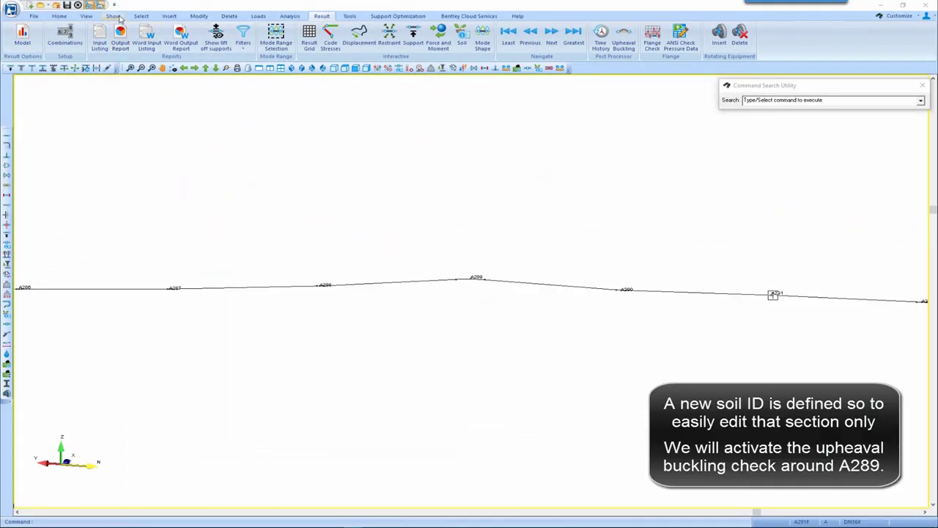
Highlight the pipeline section that uses soil identifier 36HUB with a soil properties color plot
{"action": "left_click", "coordinate": [115, 16]}
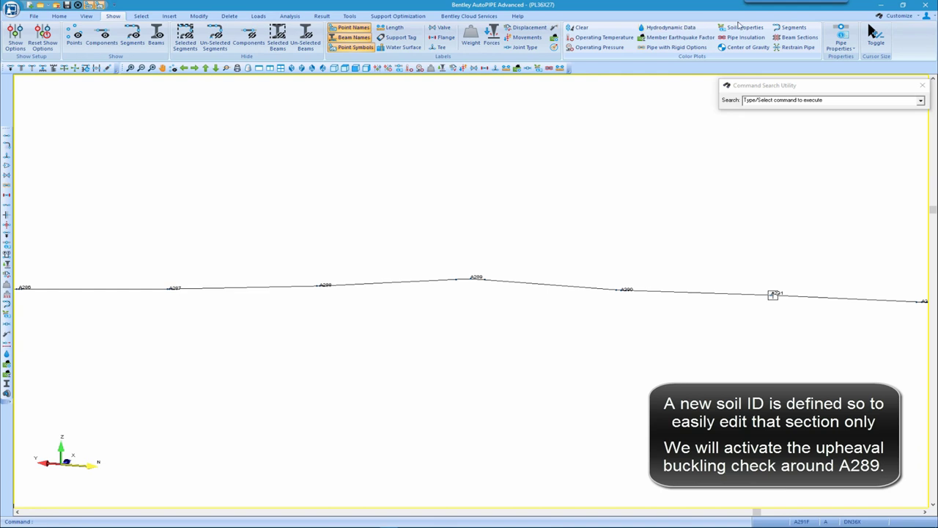
{"action": "left_click", "coordinate": [740, 28]}
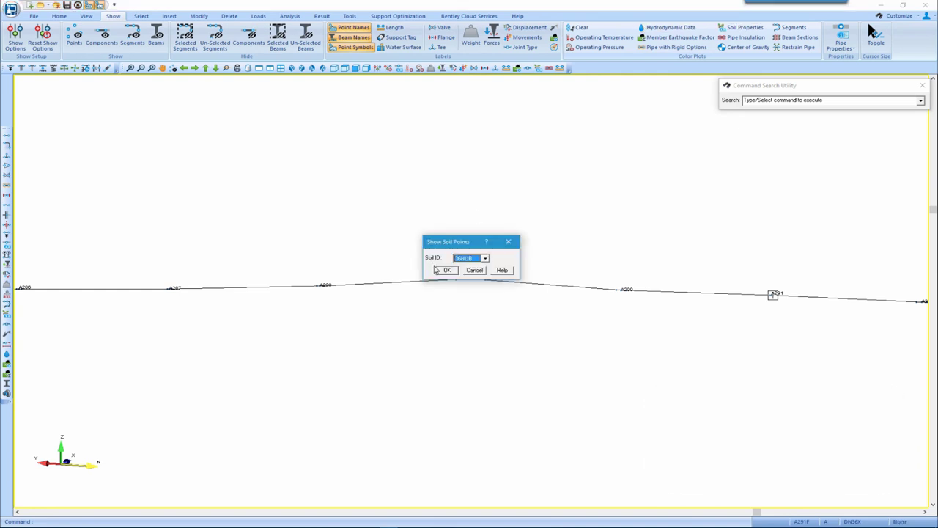
{"action": "left_click", "coordinate": [445, 273]}
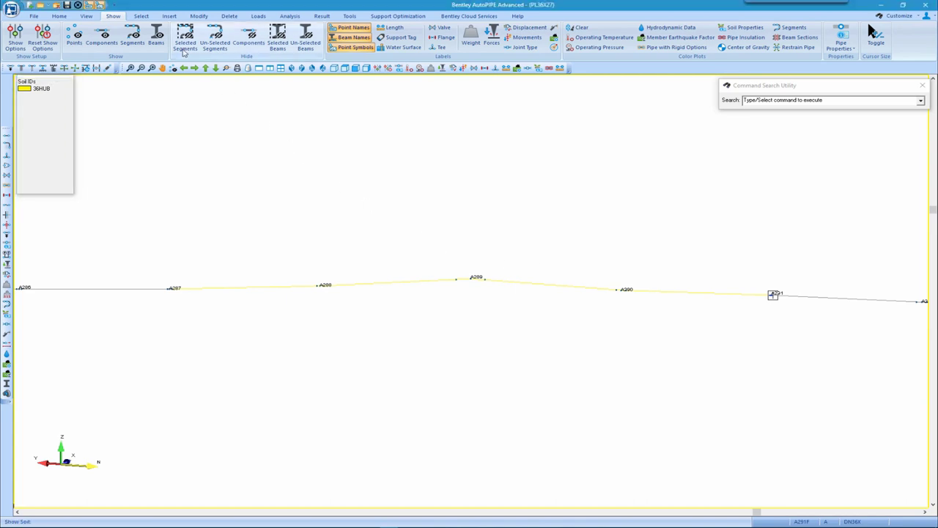
For soil identifier 36HUB, consider upheaval buckling with K. Peters compression force calculations and a tolerance of 3% of OD, and apply the soil
{"action": "left_click", "coordinate": [199, 16]}
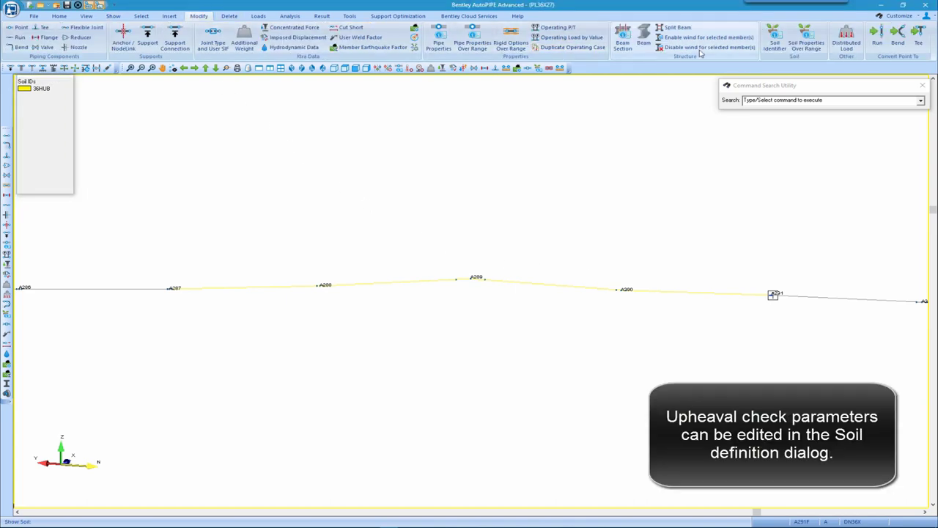
{"action": "left_click", "coordinate": [775, 41]}
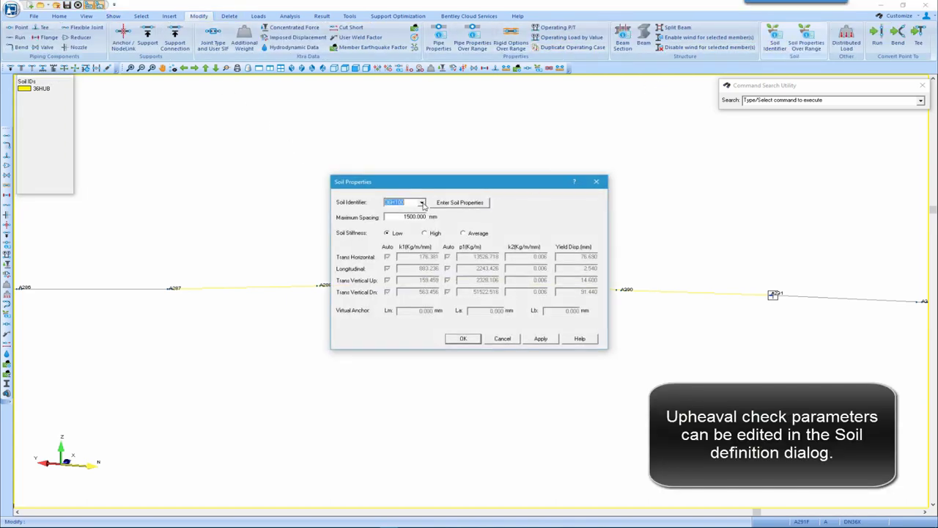
{"action": "left_click", "coordinate": [422, 203]}
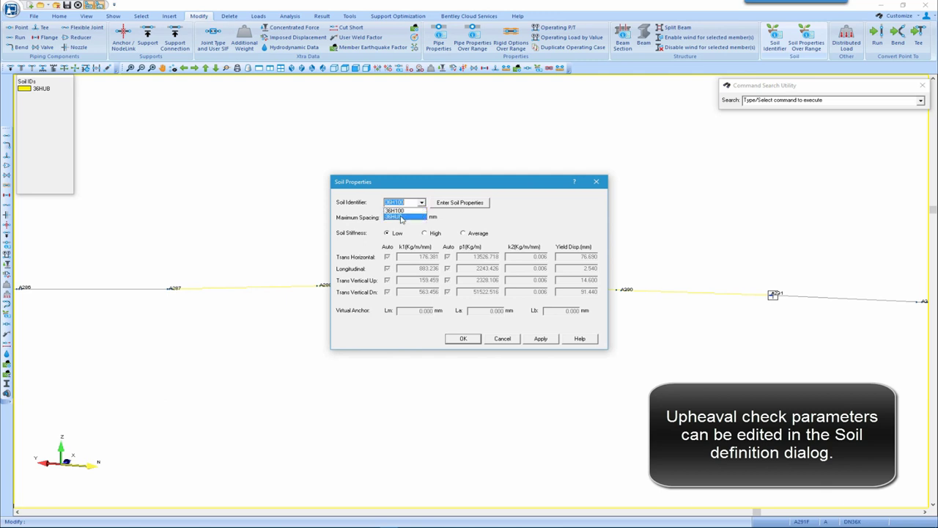
{"action": "left_click", "coordinate": [401, 218]}
{"action": "left_click", "coordinate": [459, 202]}
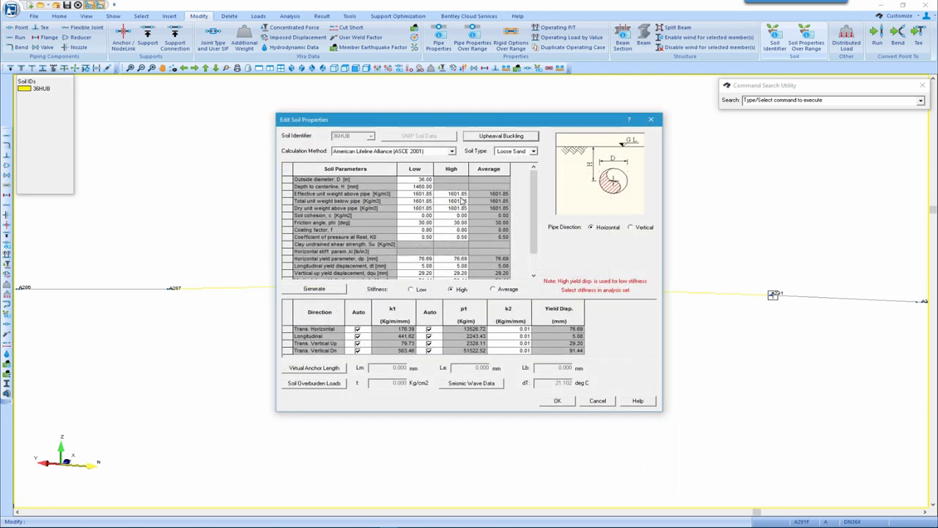
{"action": "left_click", "coordinate": [510, 139]}
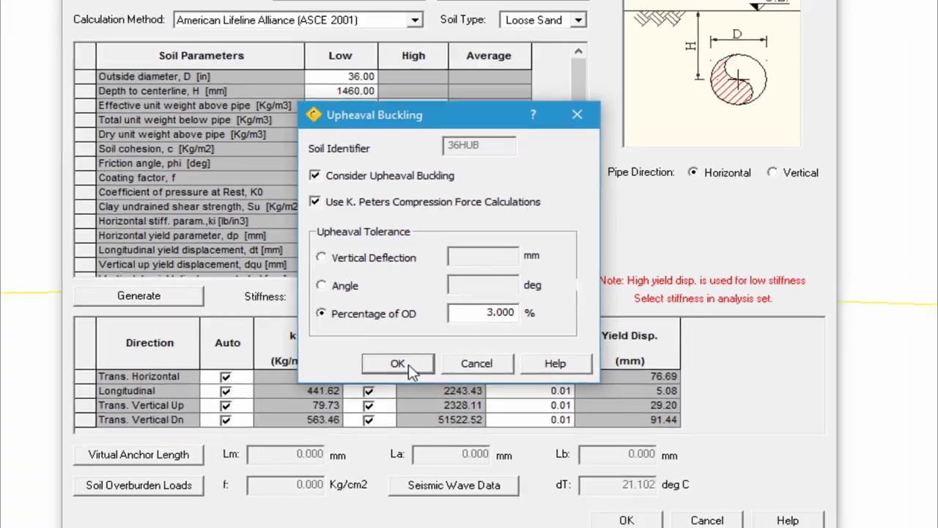
{"action": "left_click", "coordinate": [408, 364]}
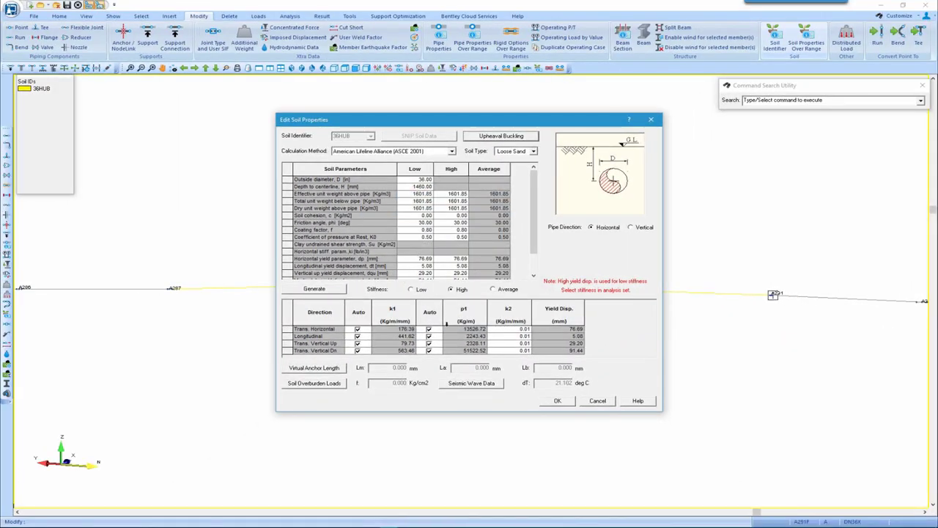
{"action": "left_click", "coordinate": [554, 402]}
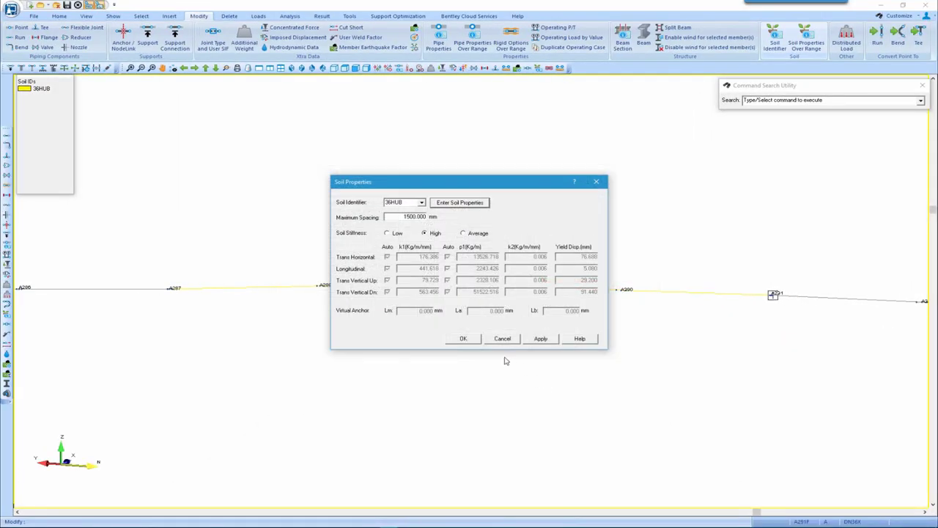
{"action": "left_click", "coordinate": [465, 339]}
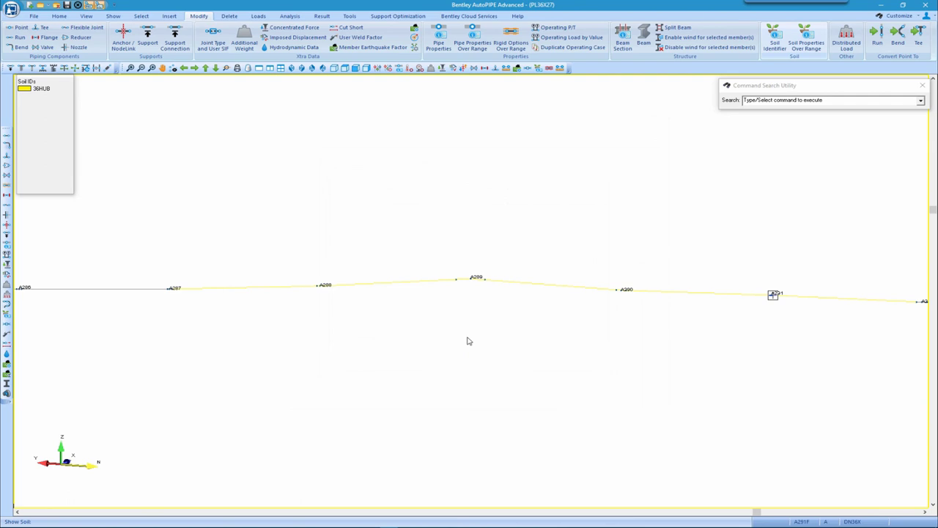
Run the static analysis of the pipeline
{"action": "left_click", "coordinate": [293, 17]}
{"action": "left_click", "coordinate": [279, 38]}
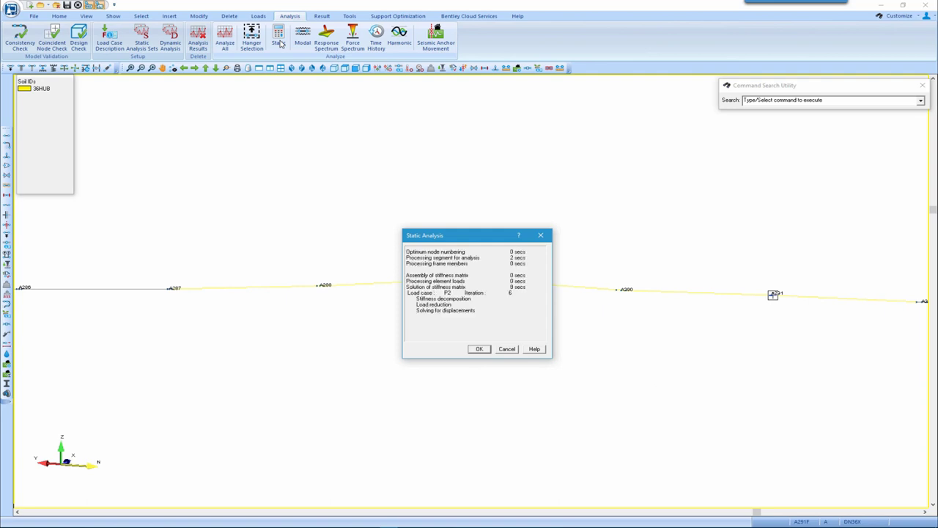
Generate the soil output report PL36X27.OUT limited to the selected range of points from A287 to A291
{"action": "left_click_drag", "start_coordinate": [154, 218], "coordinate": [788, 342]}
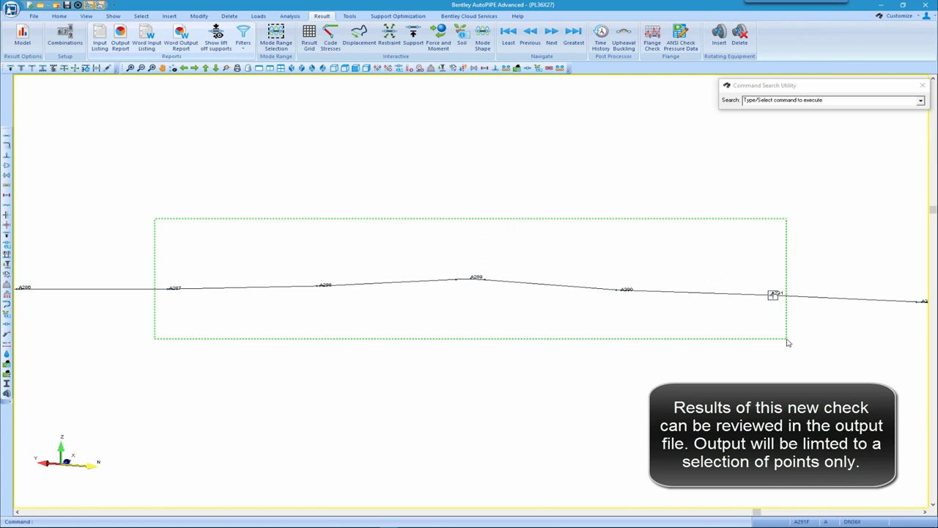
{"action": "left_click", "coordinate": [140, 15]}
{"action": "left_click", "coordinate": [76, 40]}
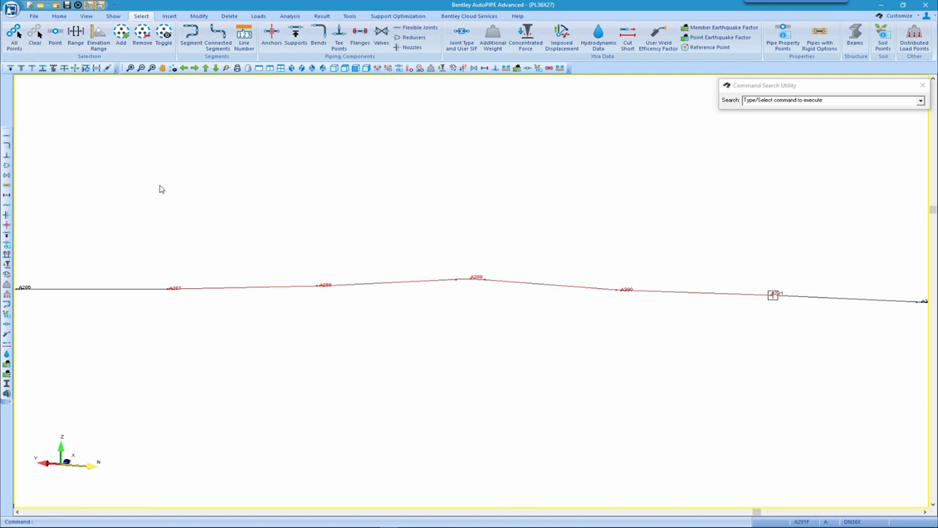
{"action": "left_click", "coordinate": [323, 16]}
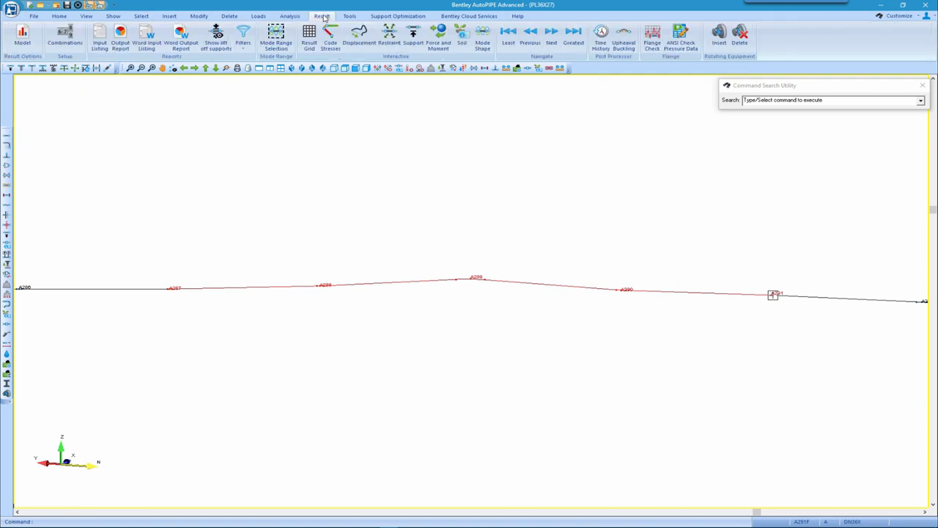
{"action": "left_click", "coordinate": [120, 39]}
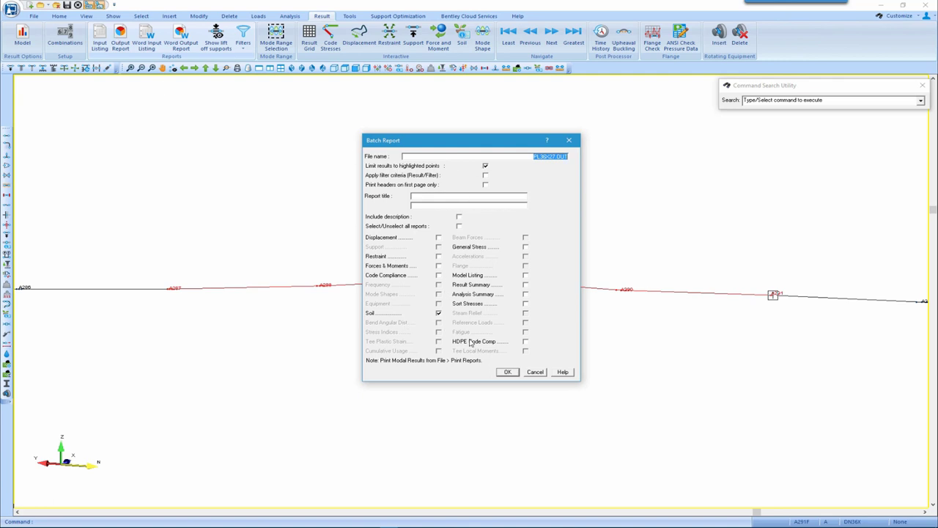
{"action": "left_click", "coordinate": [505, 372]}
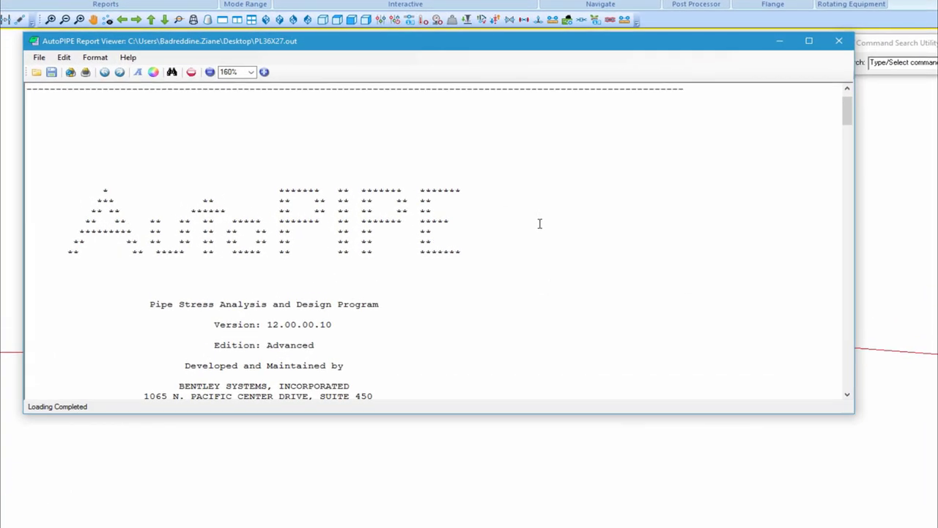
Examine the soil forces, deformations and recommended depth reported at A289N and A289F for combinations GT1P1{1} and GT2P2{1}
{"action": "scroll", "coordinate": [543, 228], "scroll_direction": "down", "scroll_amount": 8}
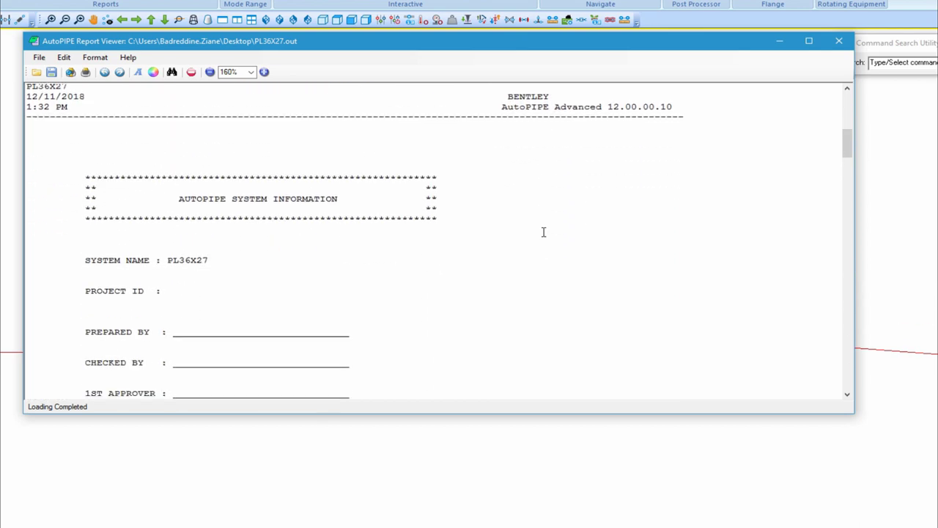
{"action": "scroll", "coordinate": [543, 232], "scroll_direction": "down", "scroll_amount": 15}
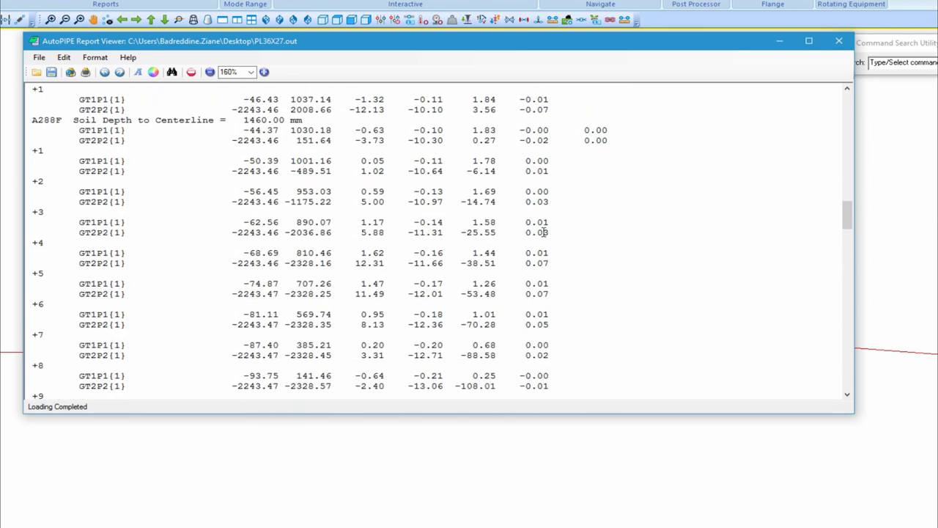
{"action": "scroll", "coordinate": [543, 233], "scroll_direction": "down", "scroll_amount": 10}
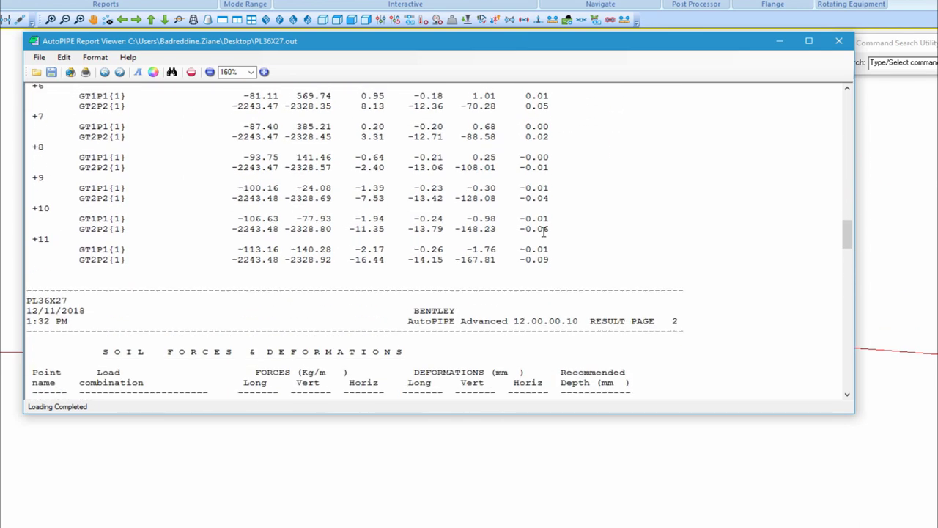
{"action": "scroll", "coordinate": [543, 231], "scroll_direction": "down", "scroll_amount": 3}
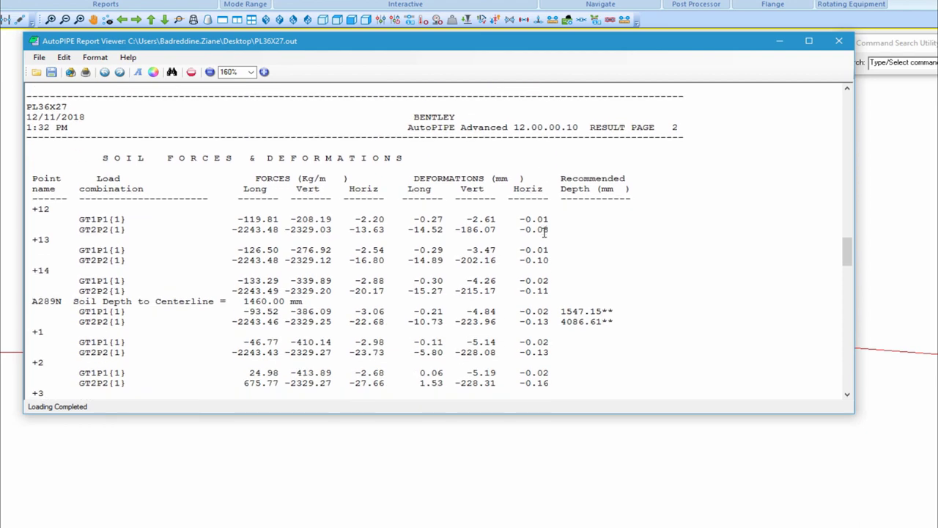
{"action": "scroll", "coordinate": [545, 233], "scroll_direction": "down", "scroll_amount": 2}
{"action": "scroll", "coordinate": [545, 232], "scroll_direction": "down", "scroll_amount": 1}
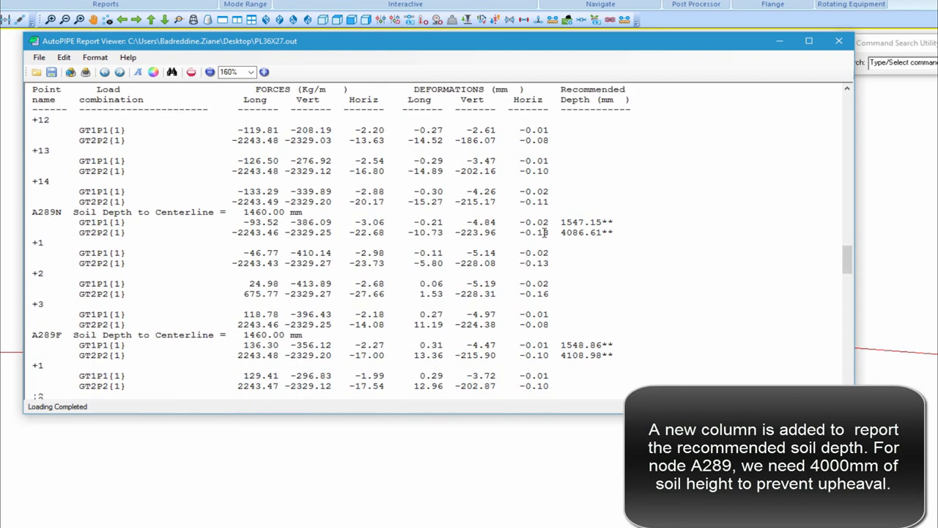
{"action": "scroll", "coordinate": [581, 194], "scroll_direction": "up", "scroll_amount": 1}
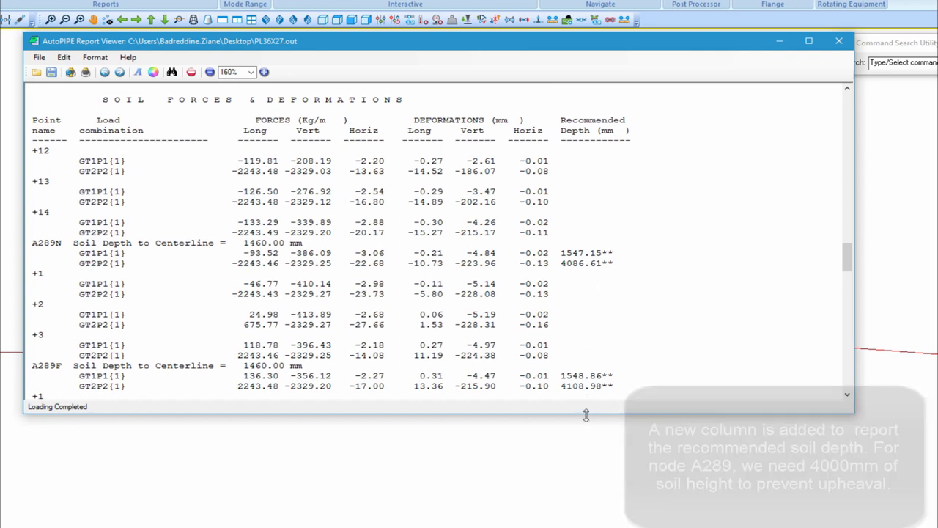
{"action": "left_click_drag", "start_coordinate": [586, 414], "coordinate": [587, 464]}
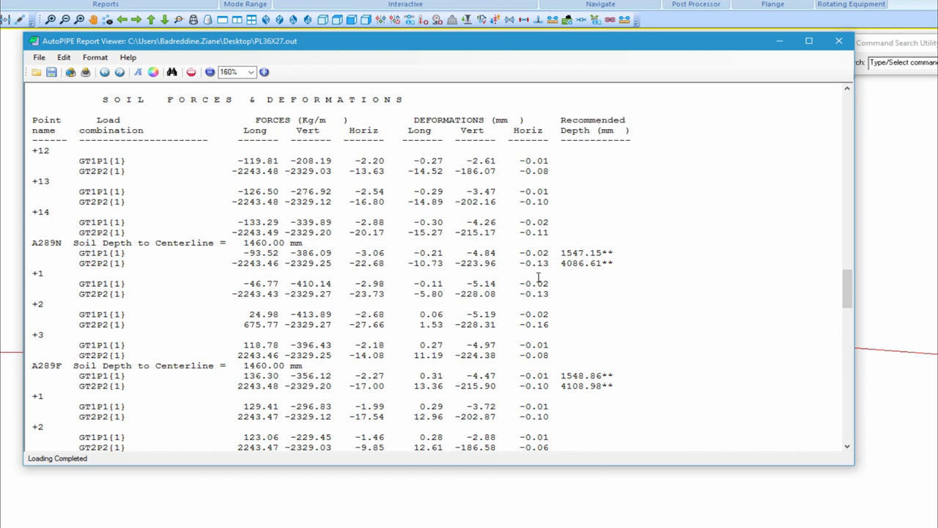
{"action": "left_click_drag", "start_coordinate": [77, 263], "coordinate": [604, 262]}
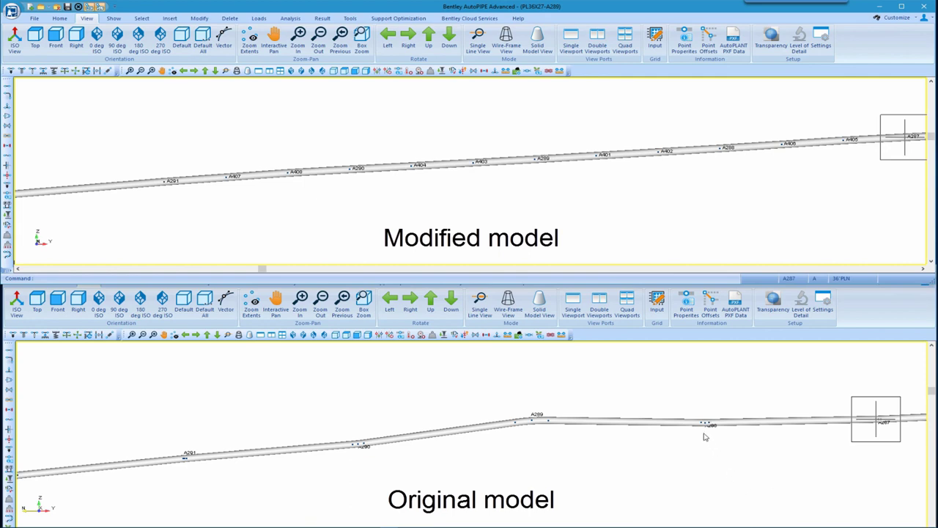
Compare the point properties of A289 in the modified and original models, and close both property windows
{"action": "left_click", "coordinate": [535, 160]}
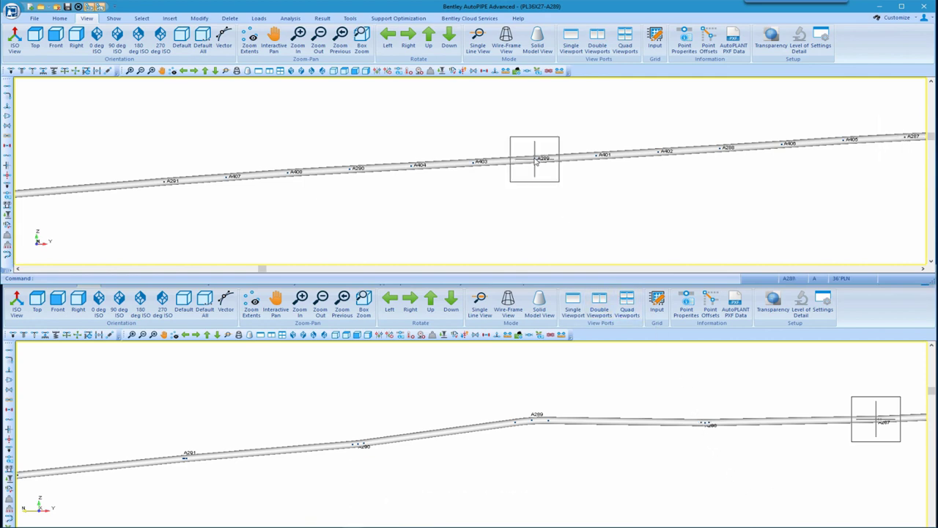
{"action": "double_click", "coordinate": [537, 162]}
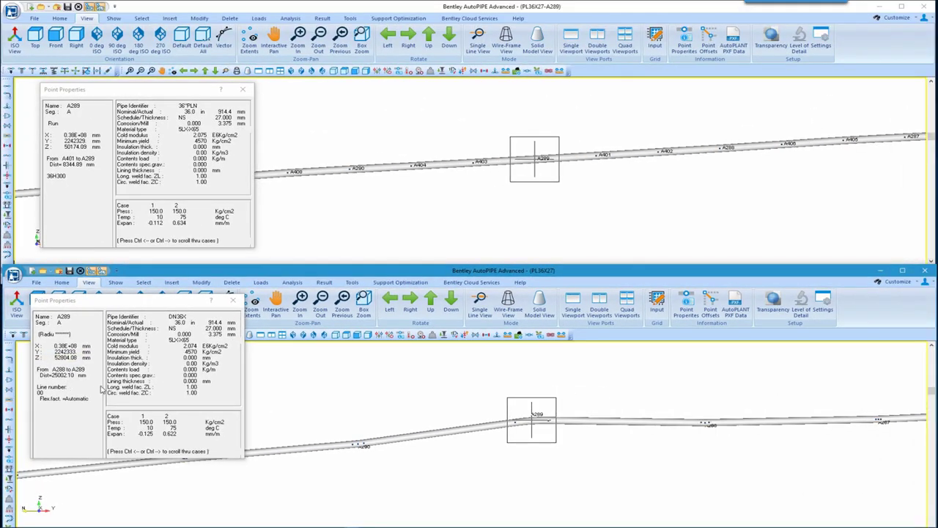
{"action": "left_click", "coordinate": [234, 300]}
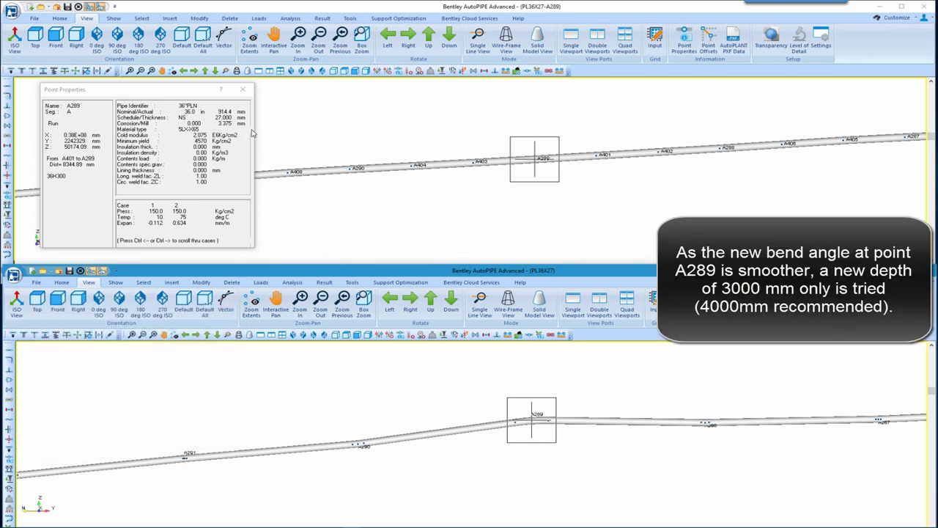
{"action": "left_click", "coordinate": [243, 89]}
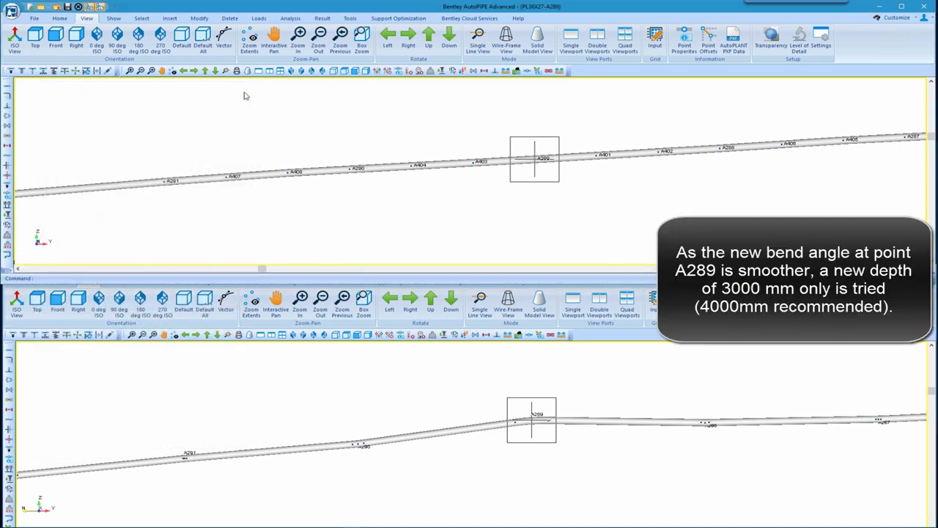
Maximize the modified model PL36X27-A289 and display a soil properties color plot of all soil IDs around A289
{"action": "left_click", "coordinate": [902, 6]}
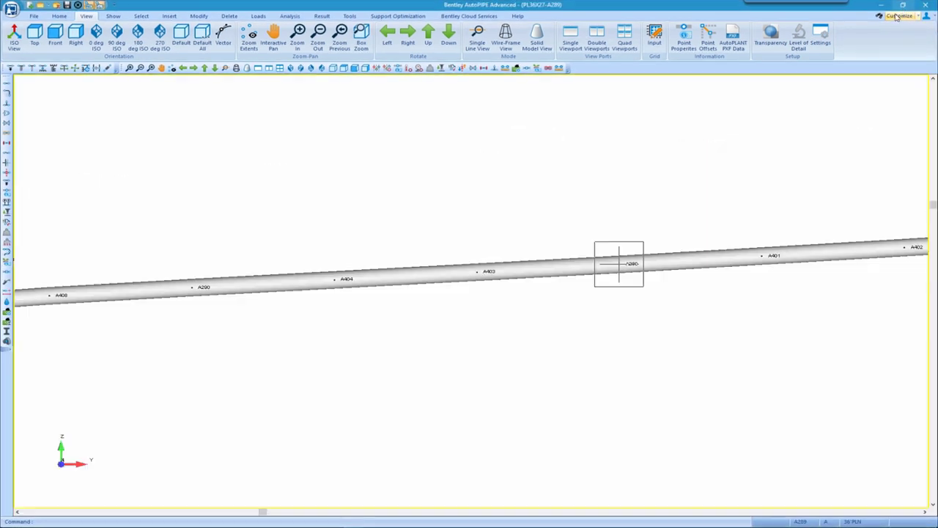
{"action": "scroll", "coordinate": [586, 179], "scroll_direction": "down", "scroll_amount": 2}
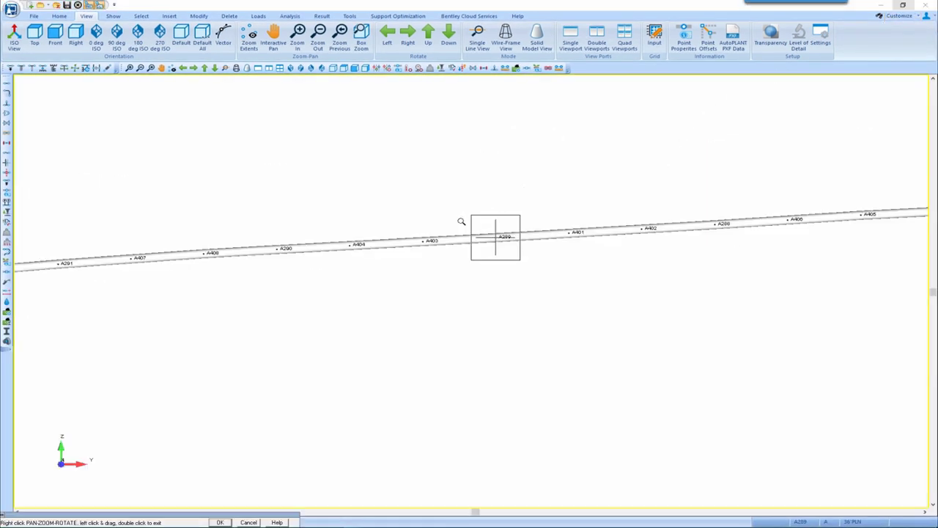
{"action": "double_click", "coordinate": [105, 288]}
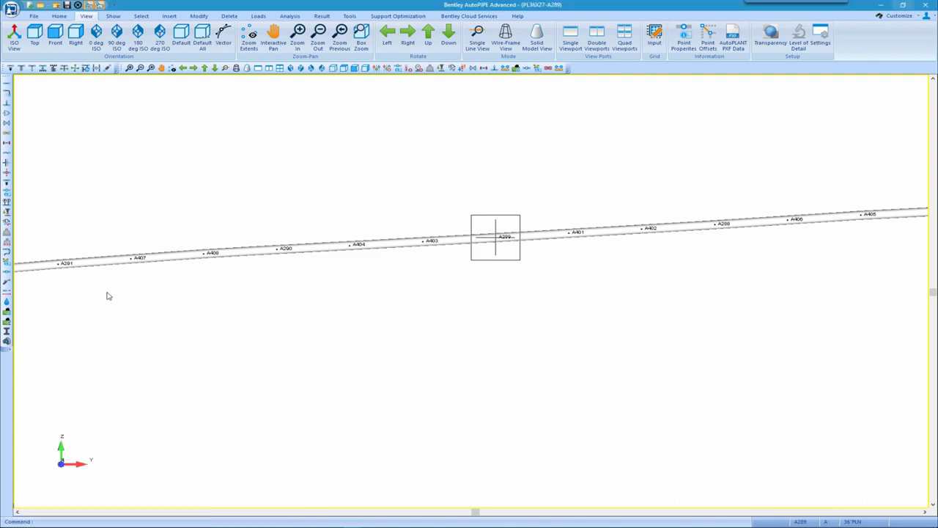
{"action": "scroll", "coordinate": [107, 295], "scroll_direction": "down", "scroll_amount": 2}
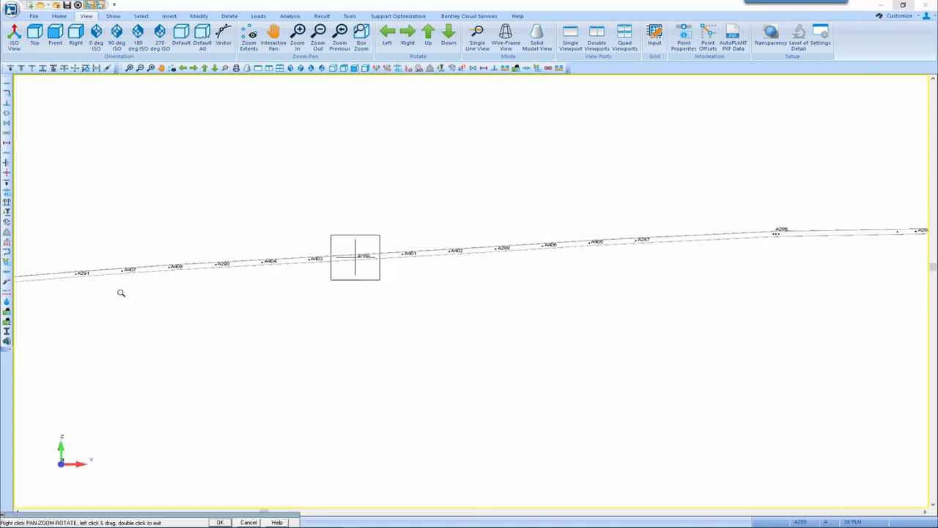
{"action": "double_click", "coordinate": [128, 249]}
{"action": "left_click", "coordinate": [108, 274]}
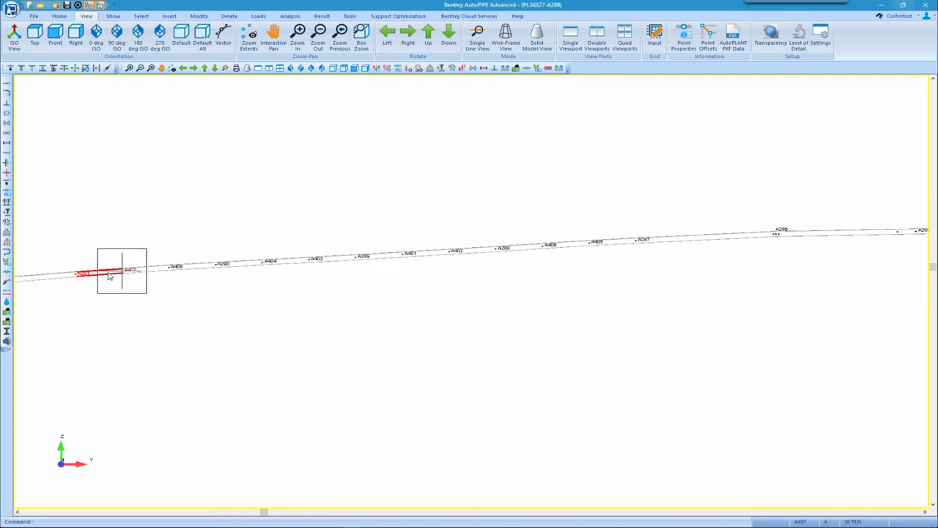
{"action": "left_click", "coordinate": [169, 271]}
{"action": "left_click", "coordinate": [202, 268]}
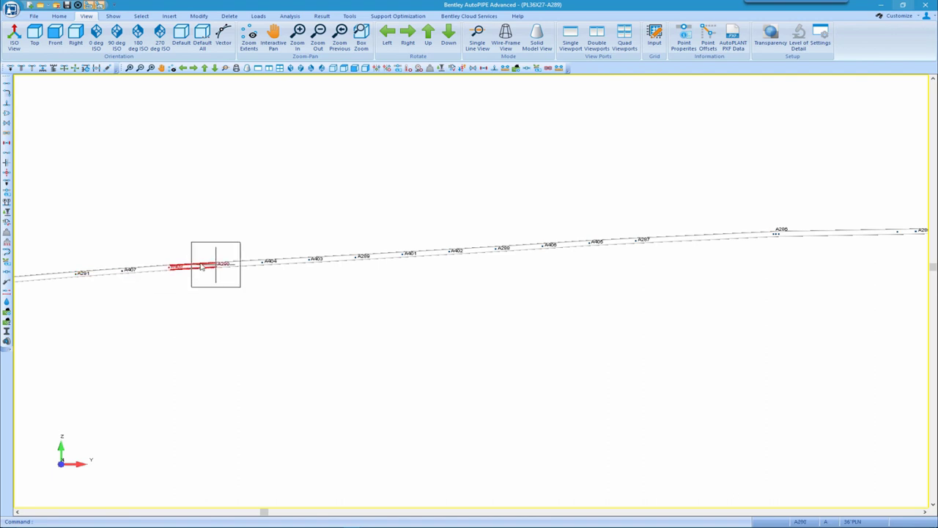
{"action": "left_click", "coordinate": [112, 16]}
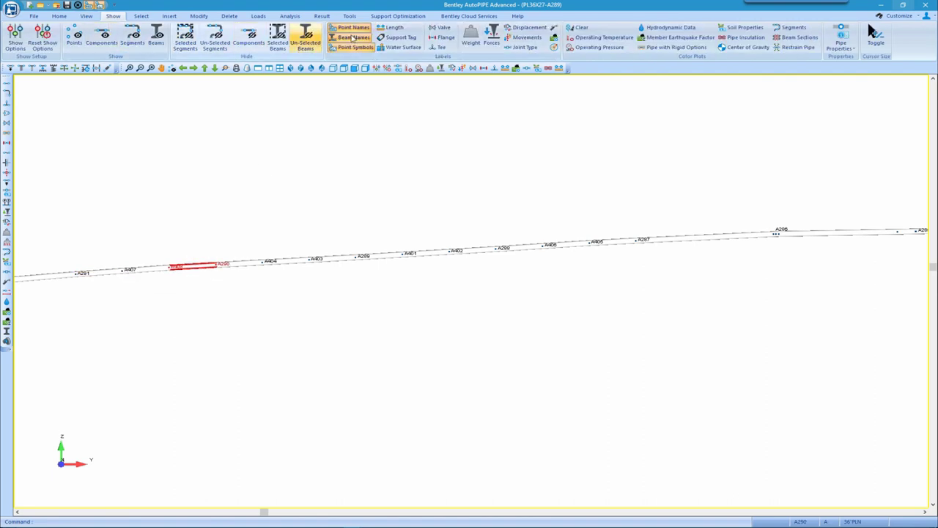
{"action": "left_click", "coordinate": [733, 29]}
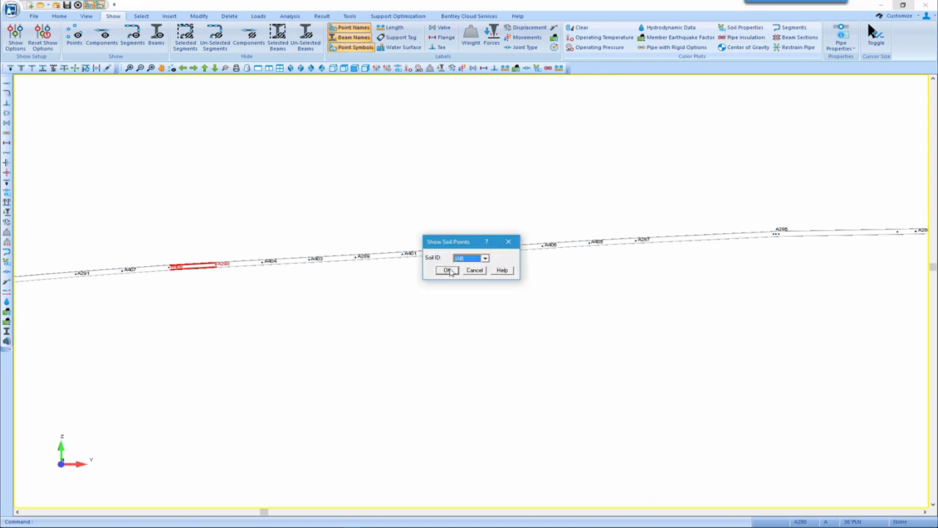
{"action": "left_click", "coordinate": [448, 270]}
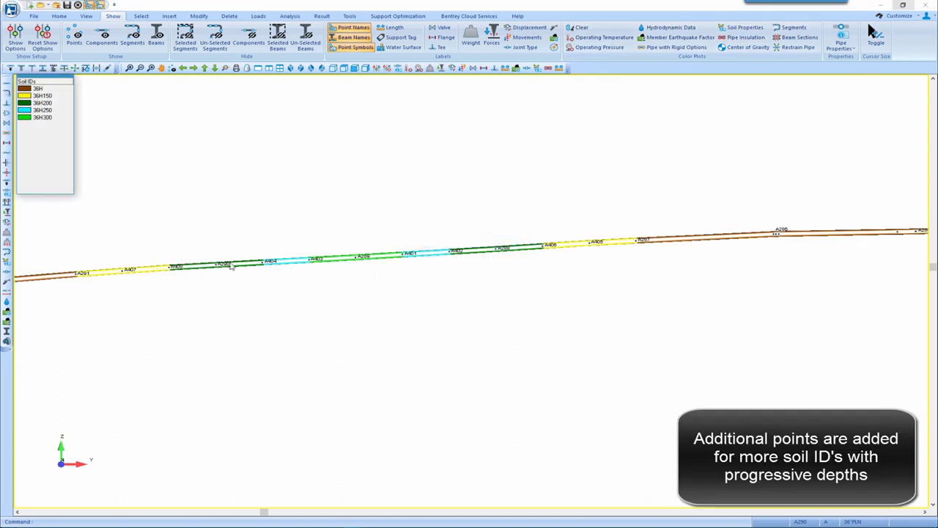
Review the depth to centerline defined for soil identifier 36H300, close the soil dialogs, and clear the soil properties color plot
{"action": "left_click_drag", "start_coordinate": [224, 274], "coordinate": [398, 283]}
{"action": "double_click", "coordinate": [398, 283]}
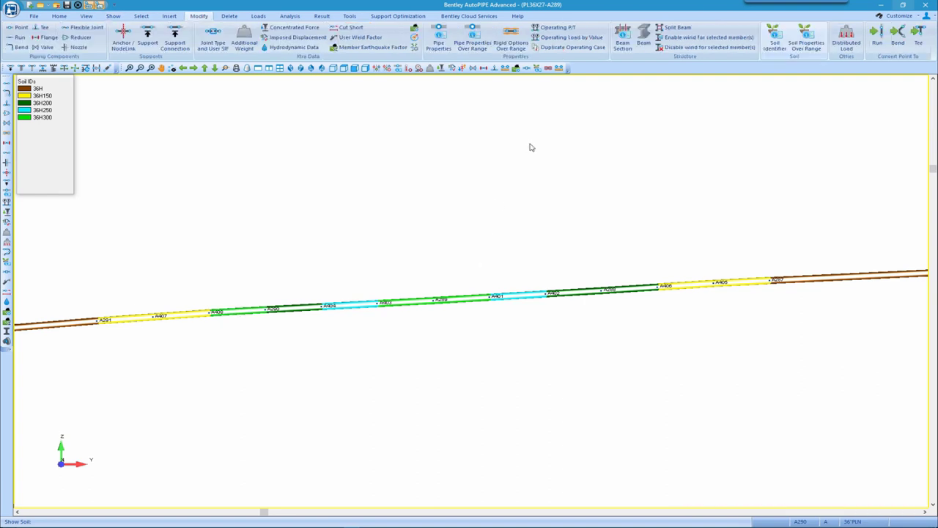
{"action": "left_click", "coordinate": [774, 37]}
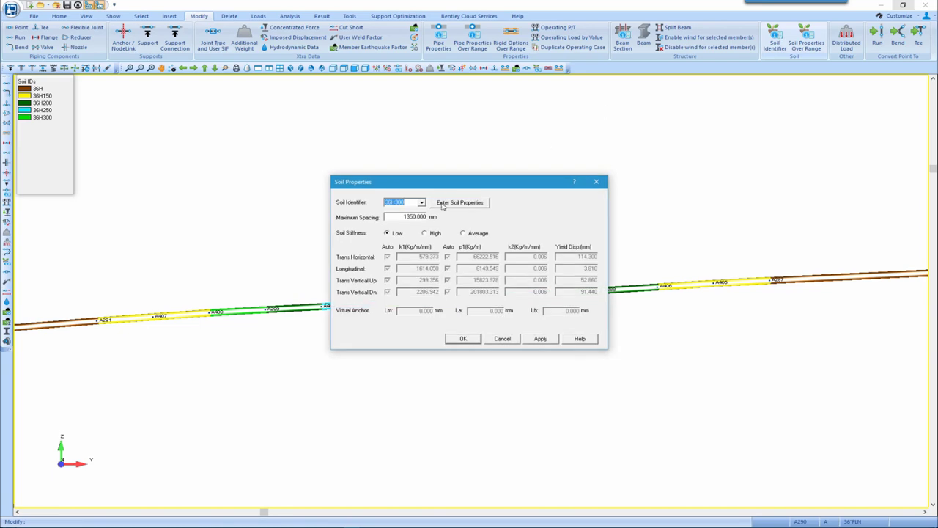
{"action": "left_click", "coordinate": [447, 204]}
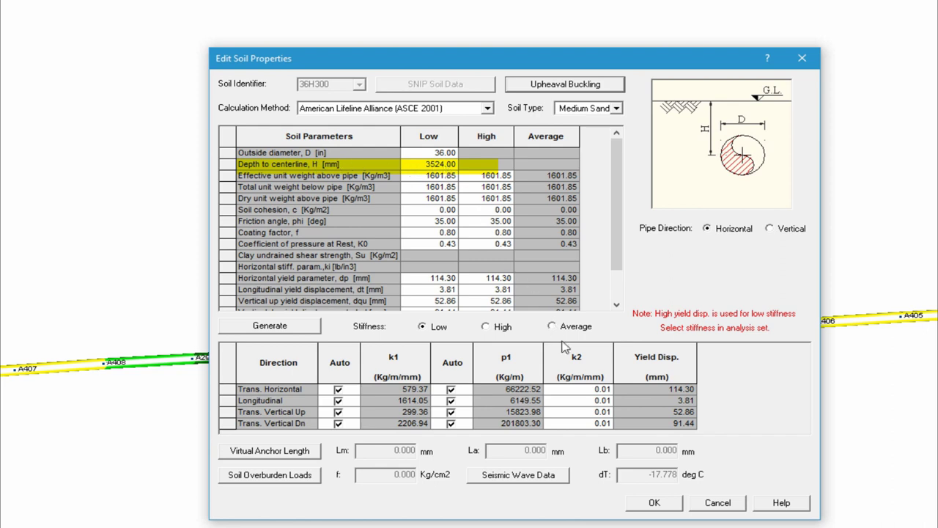
{"action": "left_click", "coordinate": [640, 509]}
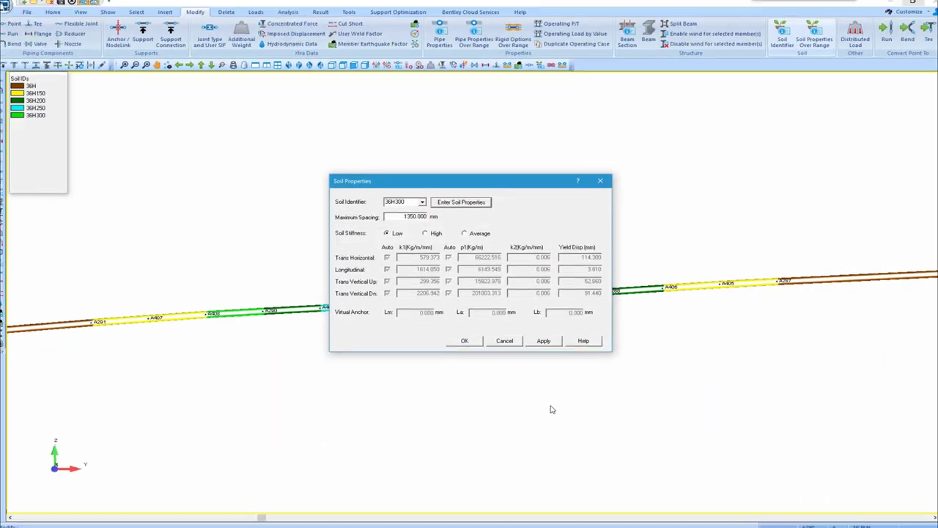
{"action": "left_click", "coordinate": [476, 342]}
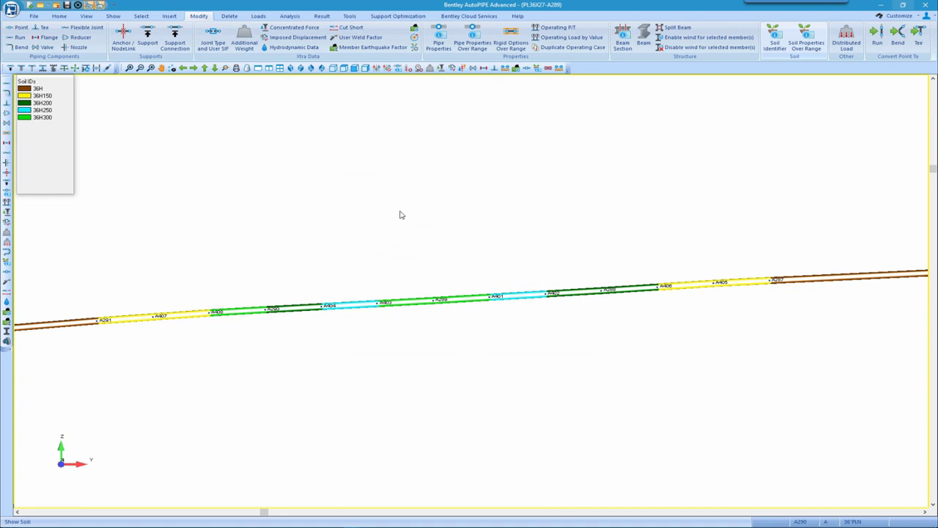
{"action": "key", "text": "Escape"}
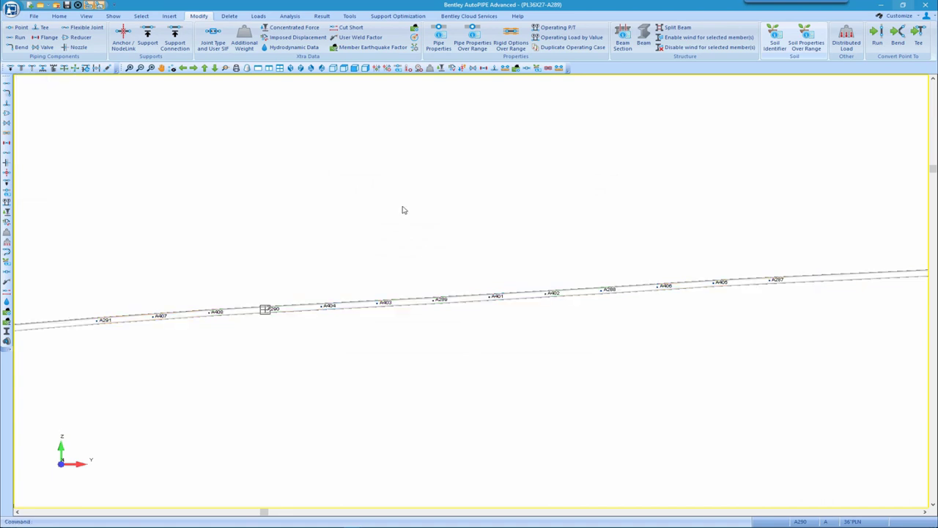
Run the static analysis of the modified model and generate its soil report PL36X27-A289.OUT limited to the highlighted points from A287 to A291
{"action": "left_click", "coordinate": [291, 16]}
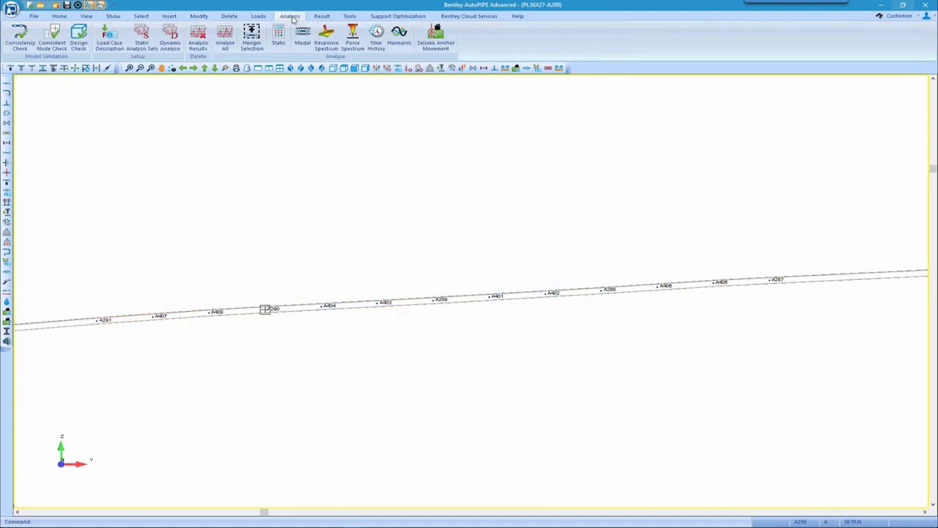
{"action": "left_click", "coordinate": [279, 40]}
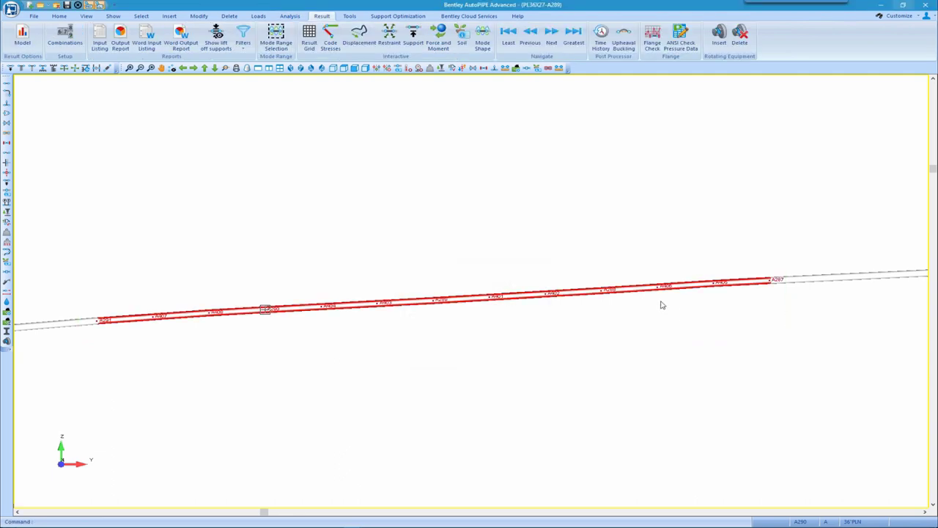
{"action": "left_click", "coordinate": [120, 36]}
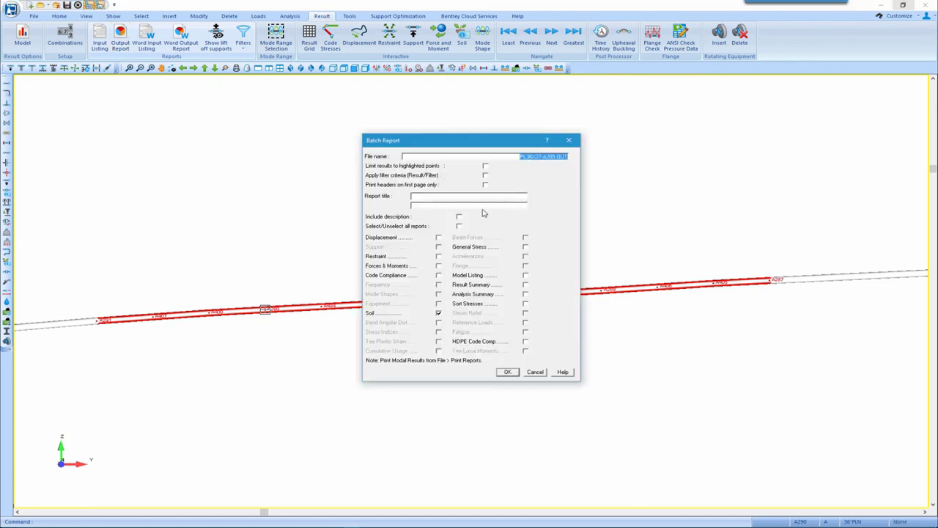
{"action": "left_click", "coordinate": [484, 167]}
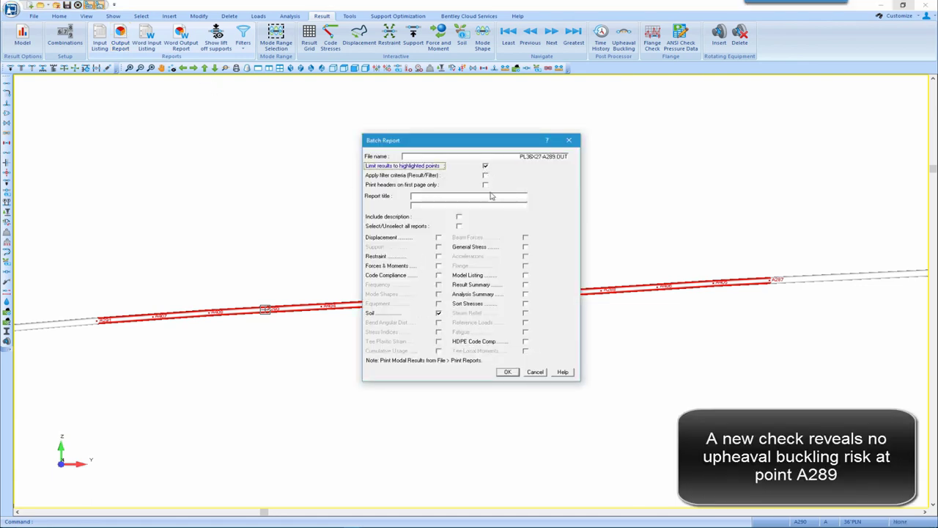
{"action": "left_click", "coordinate": [508, 372]}
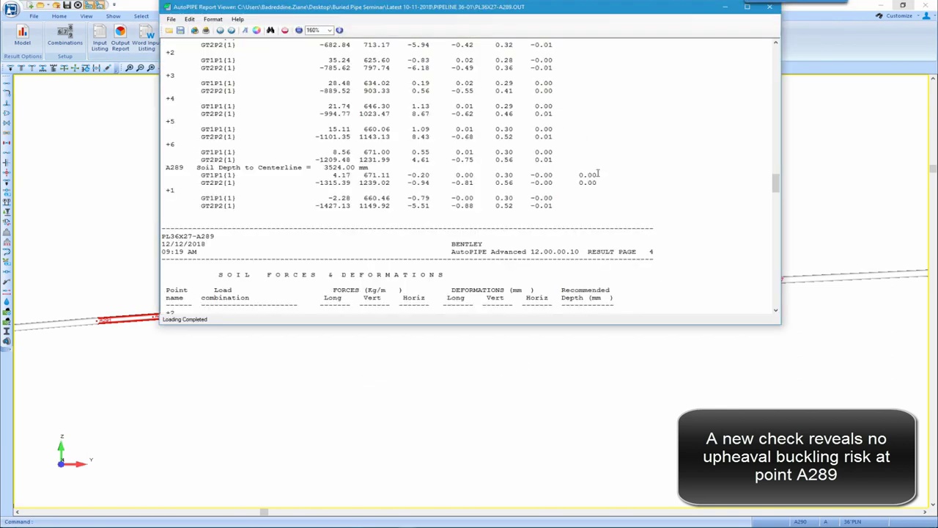
Examine the soil forces, deformations and recommended depth reported at A289 for GT1P1{1} and GT2P2{1}, and close the report
{"action": "scroll", "coordinate": [612, 176], "scroll_direction": "up", "scroll_amount": 2}
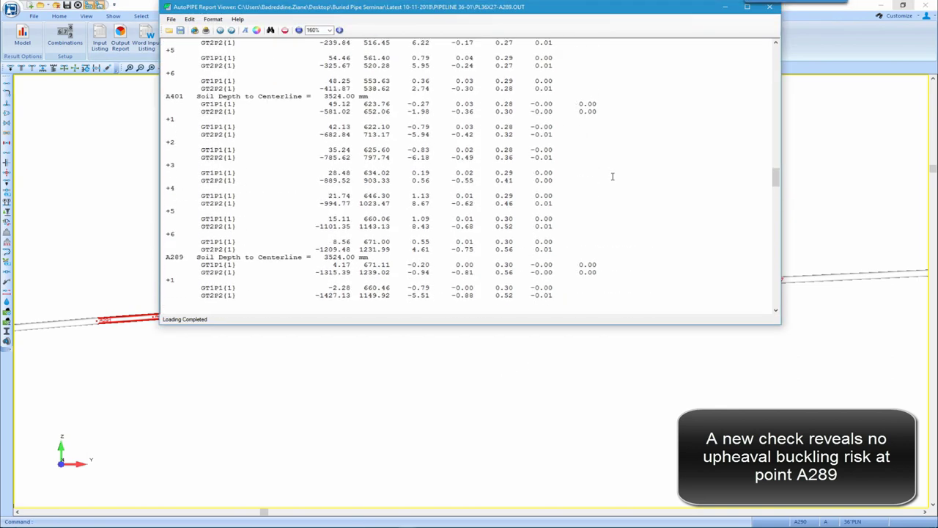
{"action": "scroll", "coordinate": [612, 176], "scroll_direction": "down", "scroll_amount": 3}
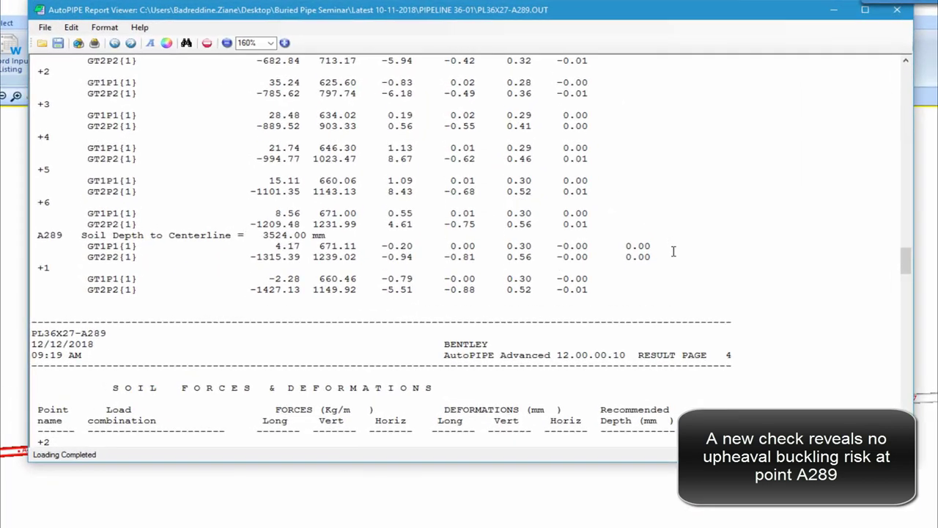
{"action": "scroll", "coordinate": [673, 251], "scroll_direction": "down", "scroll_amount": 1}
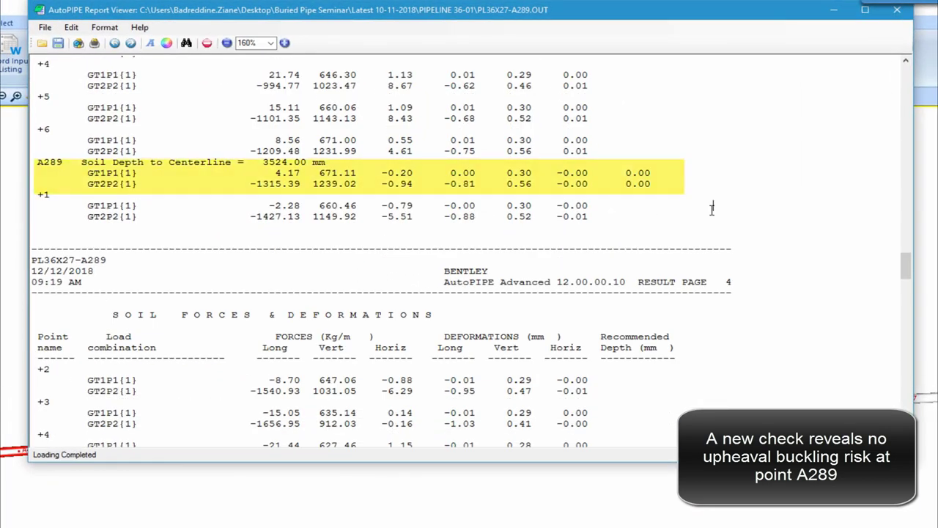
{"action": "left_click", "coordinate": [904, 18]}
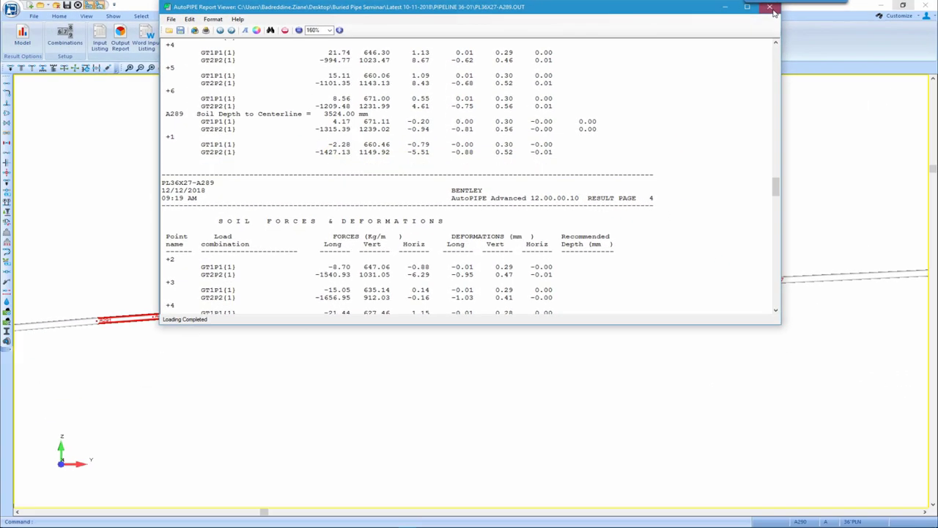
{"action": "left_click", "coordinate": [771, 9]}
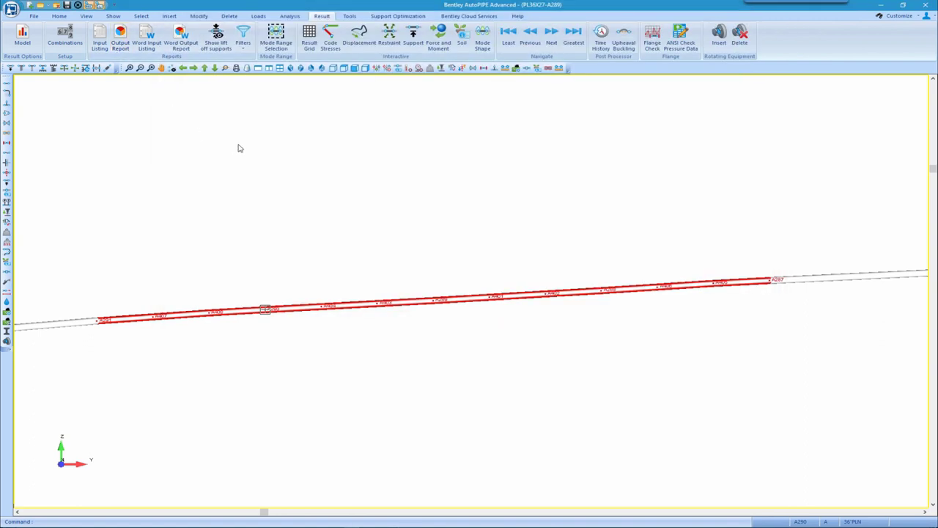
Display the modified pipeline's deflected shape on screen for load combination GT2P2{1}
{"action": "key", "text": "Left"}
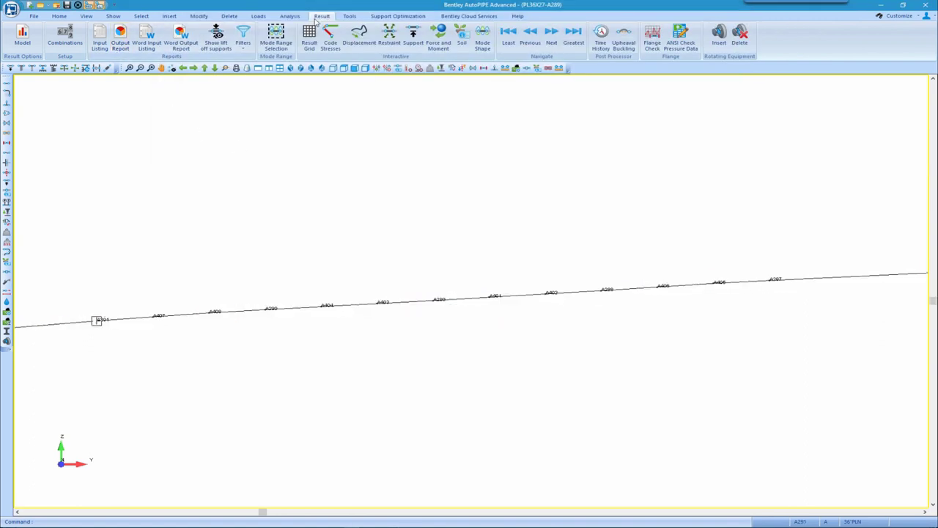
{"action": "left_click", "coordinate": [360, 38]}
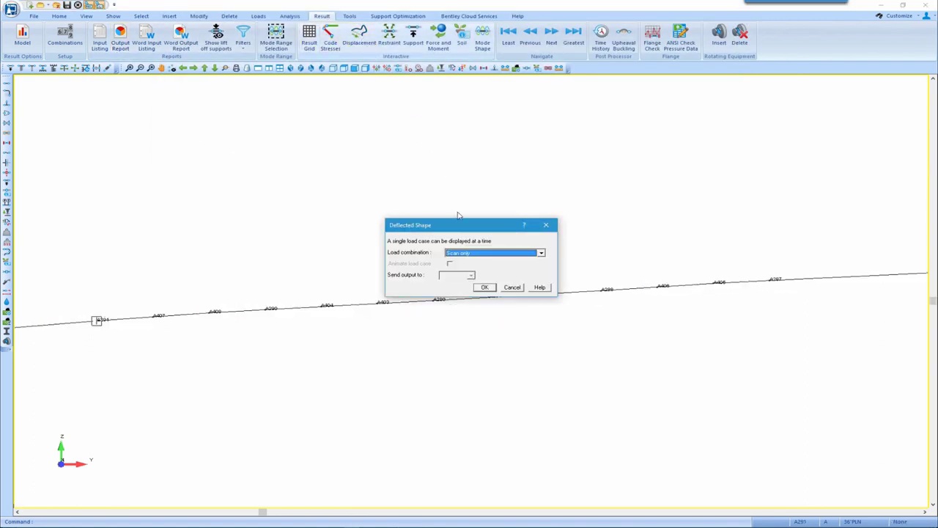
{"action": "left_click", "coordinate": [469, 253]}
{"action": "left_click", "coordinate": [470, 266]}
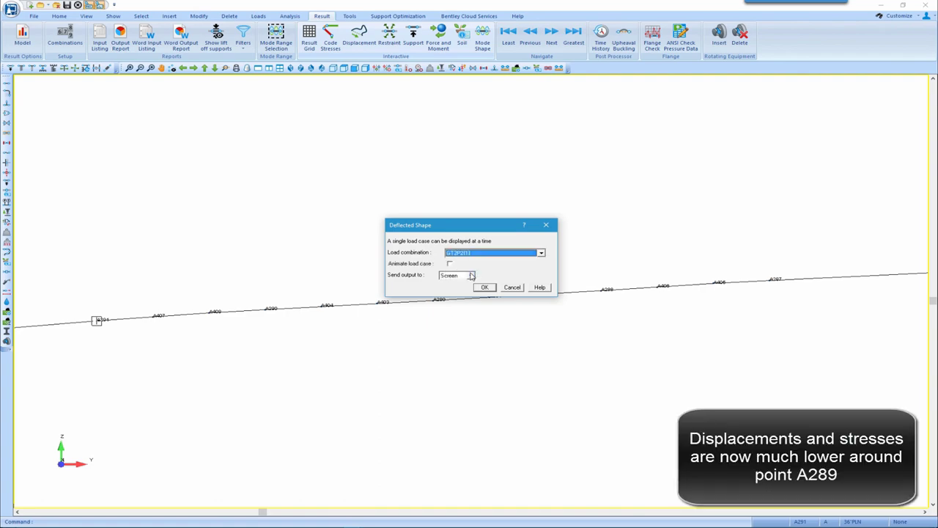
{"action": "left_click", "coordinate": [485, 287]}
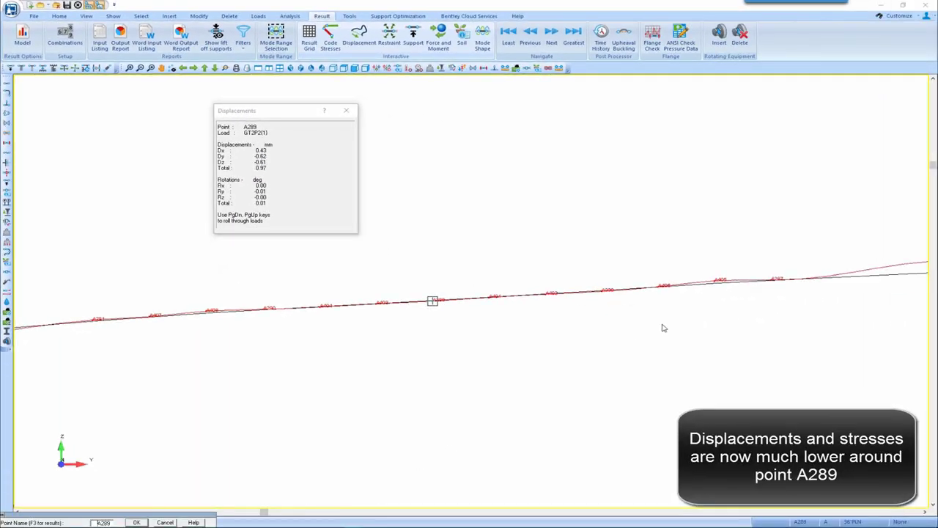
Check the displacements at points A286F and A282F on the deflected shape, and close the displacement results
{"action": "middle_click_drag", "start_coordinate": [695, 320], "coordinate": [446, 342]}
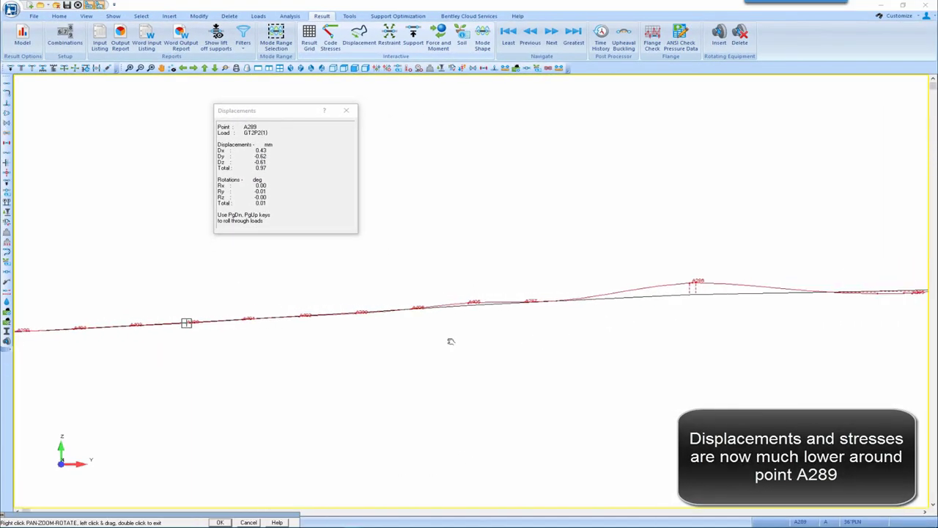
{"action": "left_click", "coordinate": [689, 284]}
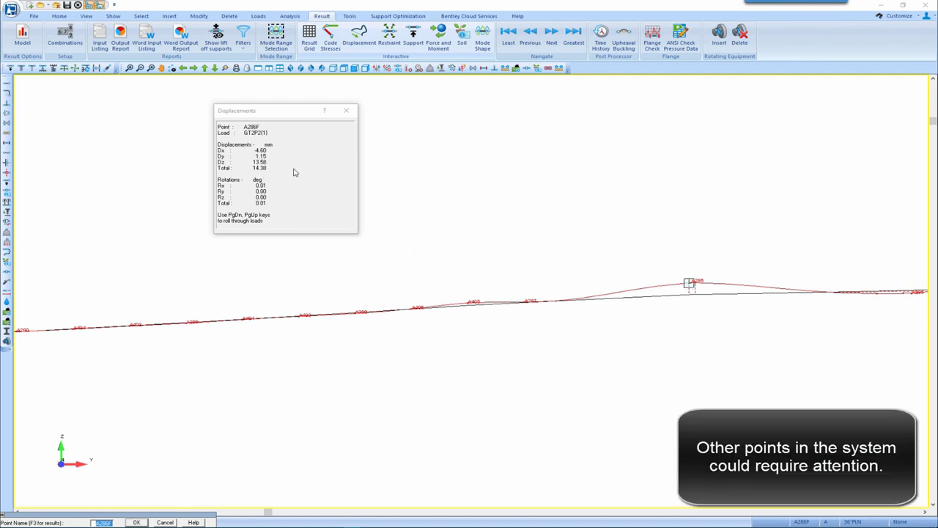
{"action": "scroll", "coordinate": [463, 236], "scroll_direction": "down", "scroll_amount": 1}
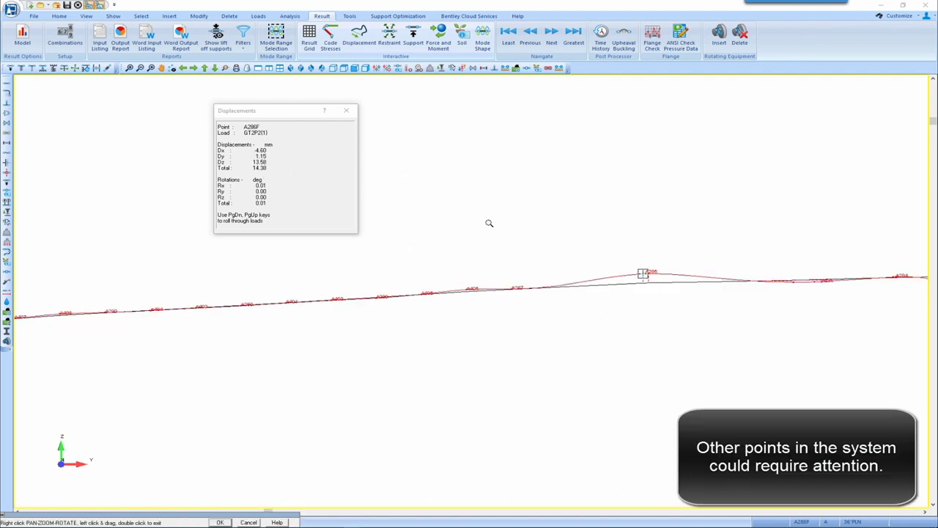
{"action": "scroll", "coordinate": [489, 223], "scroll_direction": "down", "scroll_amount": 1}
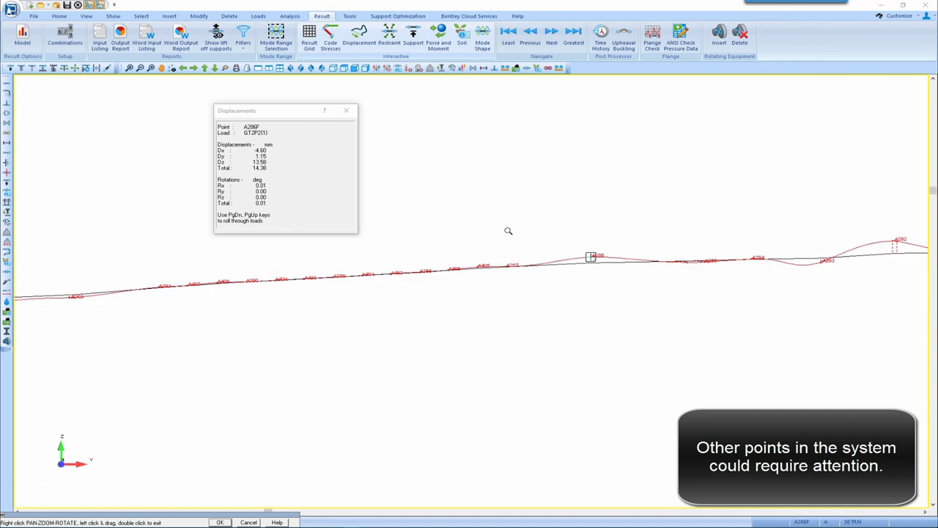
{"action": "left_click", "coordinate": [893, 243]}
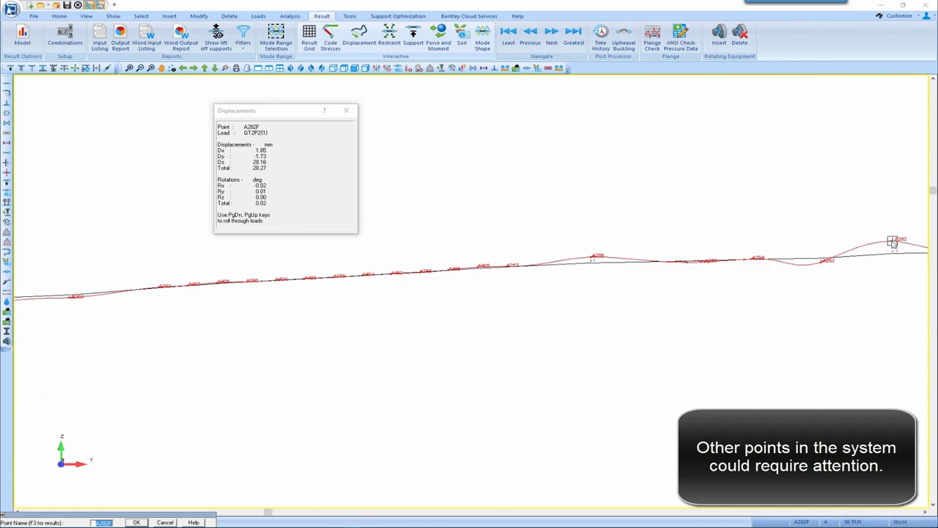
{"action": "left_click", "coordinate": [347, 112]}
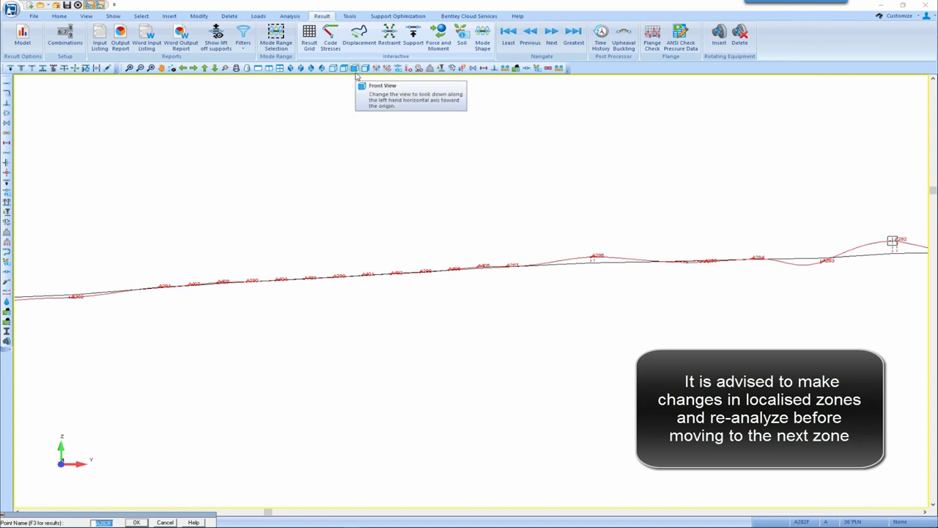
{"action": "key", "text": "Escape"}
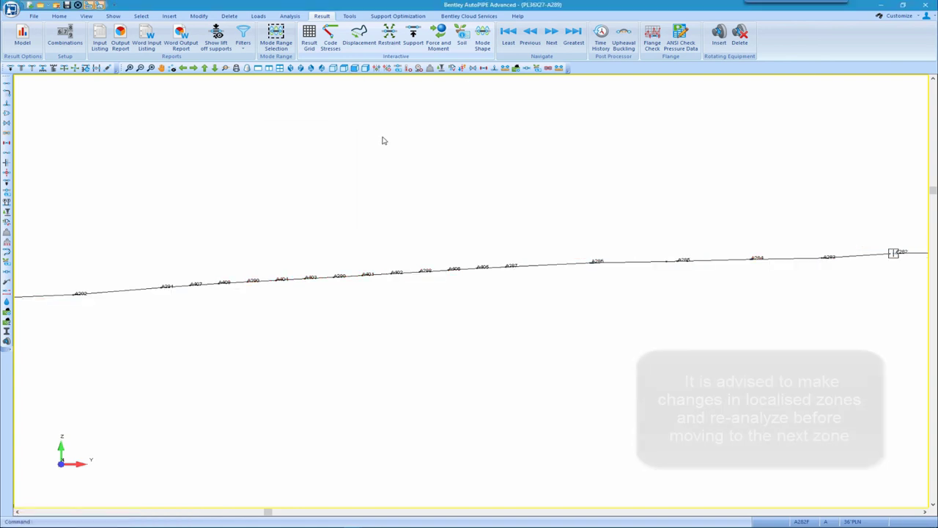